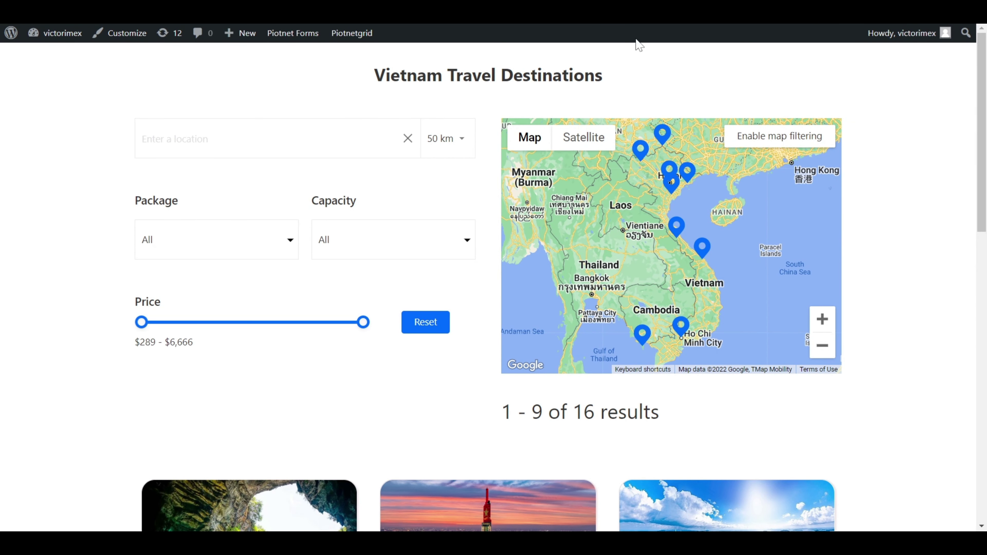
Step: Filter the tours to the '4 days & 3 nights' package with a maximum price of $2,667
{"action": "mouse_move", "coordinate": [984, 163]}
{"action": "left_mouse_down"}
{"action": "mouse_move", "coordinate": [986, 465]}
{"action": "mouse_move", "coordinate": [976, 146]}
{"action": "left_mouse_up"}
{"action": "left_click", "coordinate": [292, 251]}
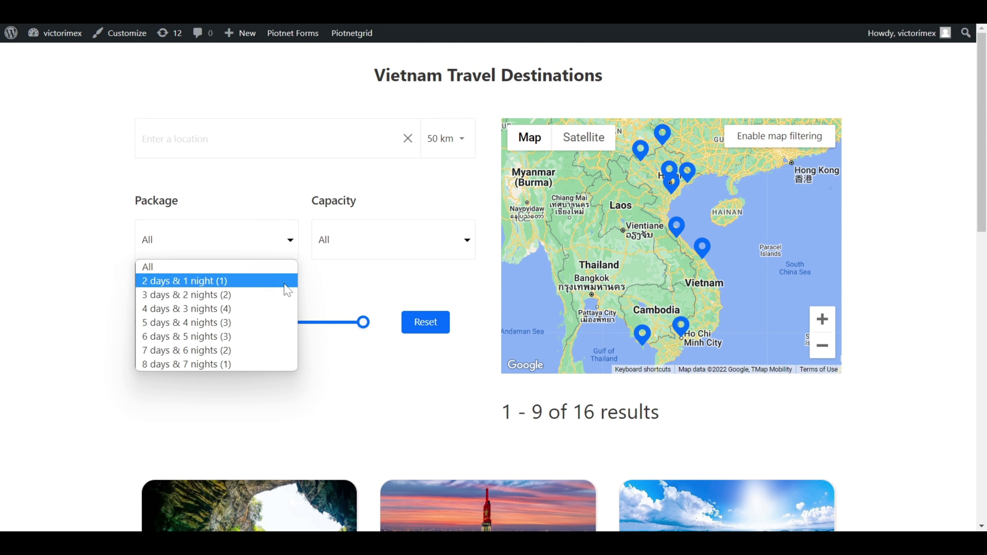
{"action": "left_click", "coordinate": [274, 309]}
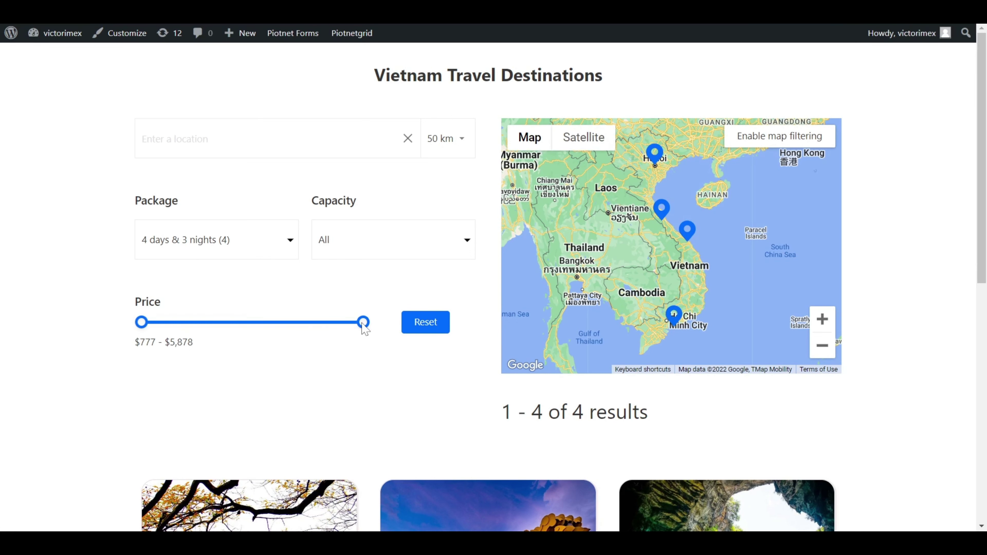
{"action": "left_click_drag", "start_coordinate": [363, 322], "coordinate": [223, 326]}
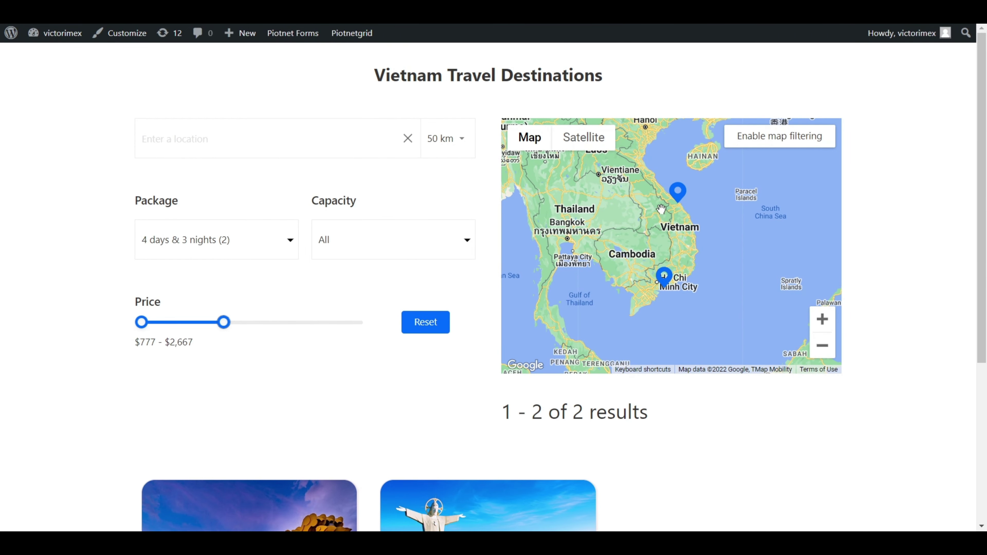
Step: Open the Vung Tau map marker's info window, then close it
{"action": "left_click", "coordinate": [669, 283]}
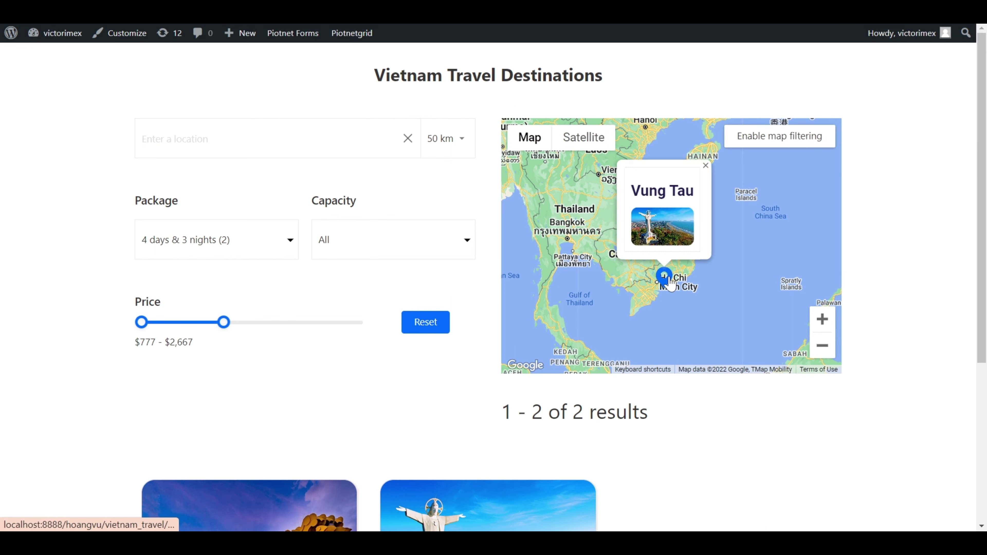
{"action": "left_click", "coordinate": [706, 165]}
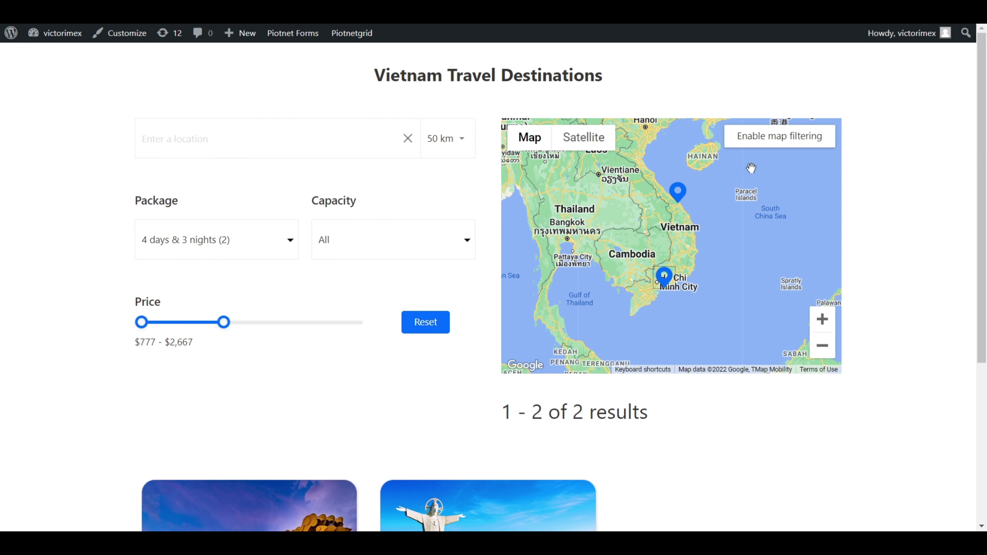
{"action": "left_click_drag", "start_coordinate": [985, 174], "coordinate": [980, 153]}
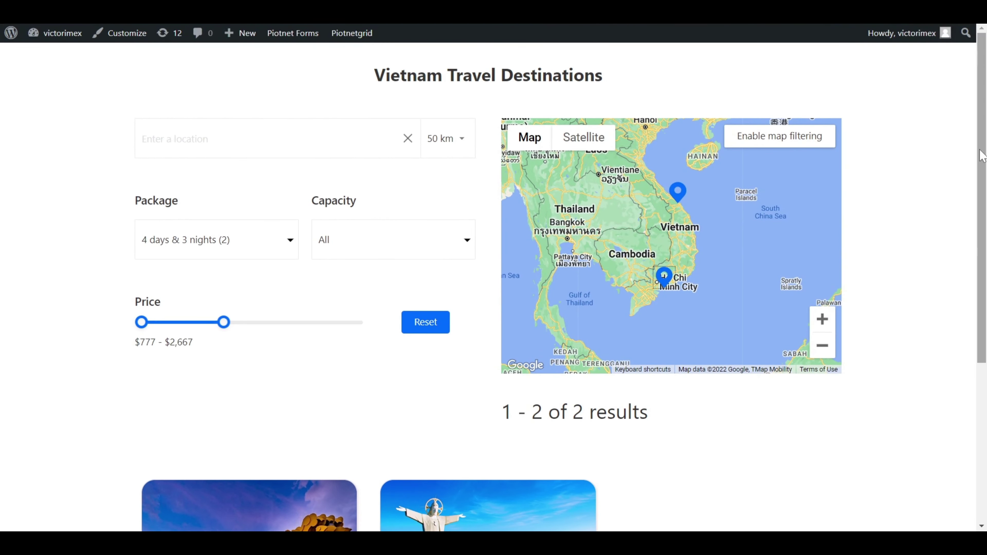
Step: Reset all filters and zoom the map in twice toward Hanoi and Haiphong
{"action": "left_click", "coordinate": [432, 328]}
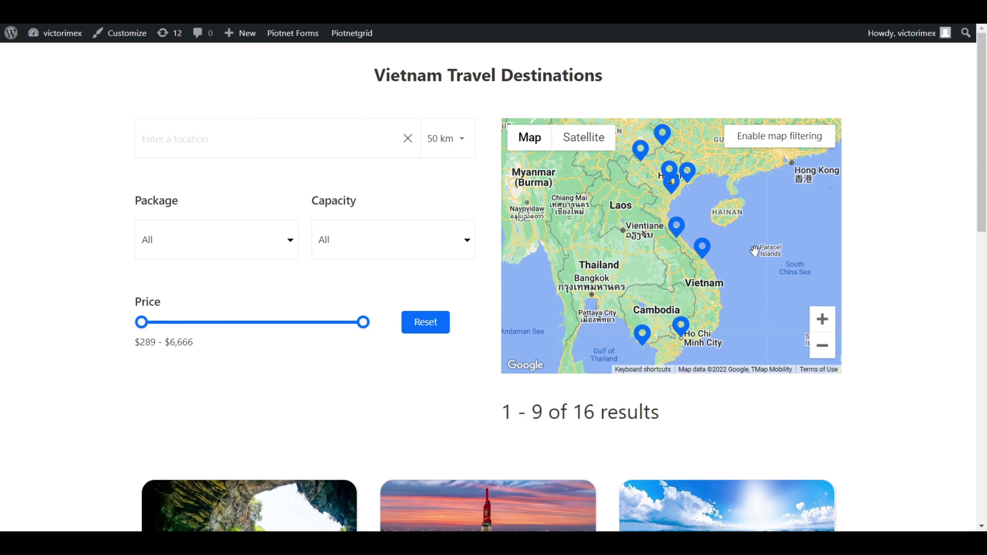
{"action": "left_click", "coordinate": [823, 320]}
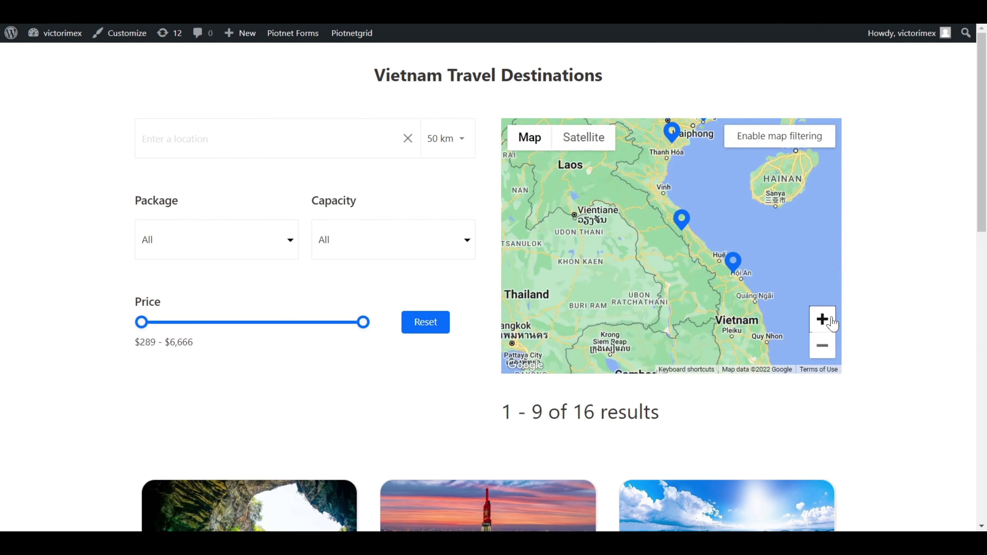
{"action": "left_click", "coordinate": [822, 320]}
{"action": "left_click_drag", "start_coordinate": [739, 191], "coordinate": [762, 276]}
{"action": "left_click_drag", "start_coordinate": [750, 136], "coordinate": [734, 274]}
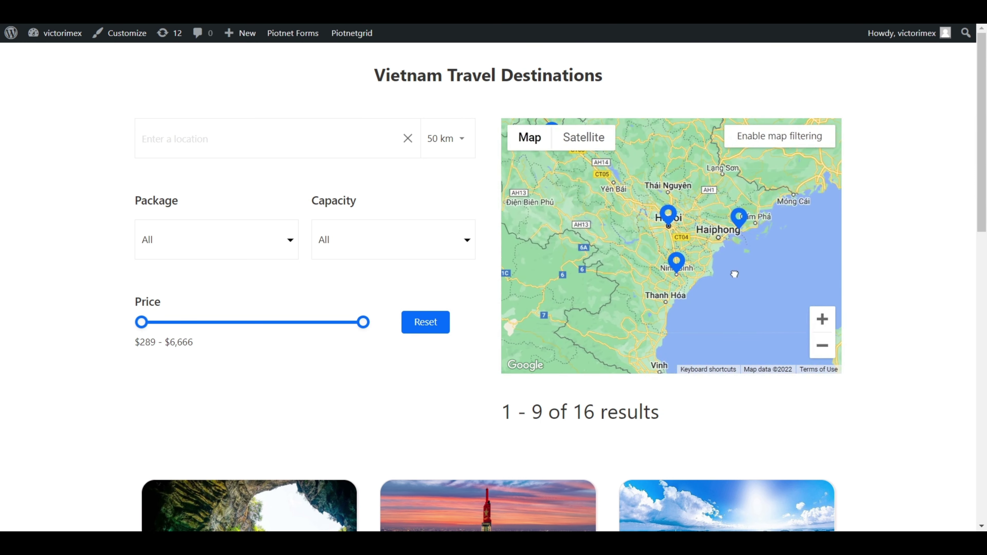
Step: Enable map filtering and centre on Ha Long Bay until its $6,666 tour remains, then disable it
{"action": "left_click", "coordinate": [770, 142]}
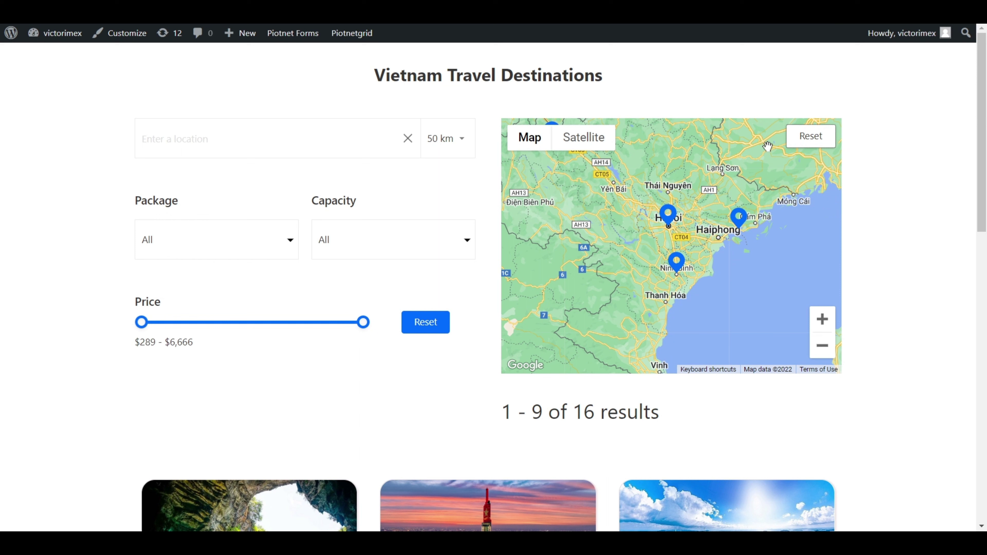
{"action": "left_click", "coordinate": [823, 327]}
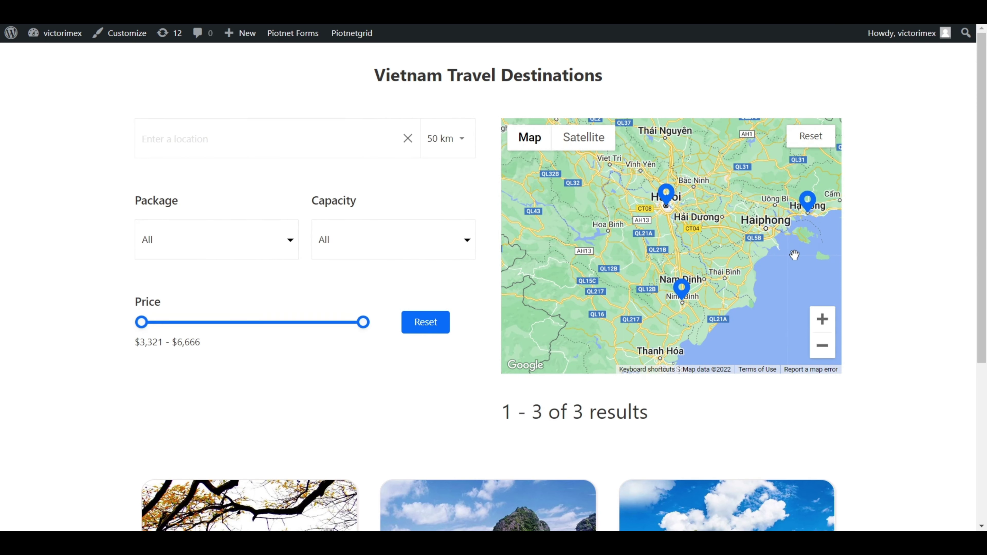
{"action": "left_click_drag", "start_coordinate": [793, 254], "coordinate": [780, 239]}
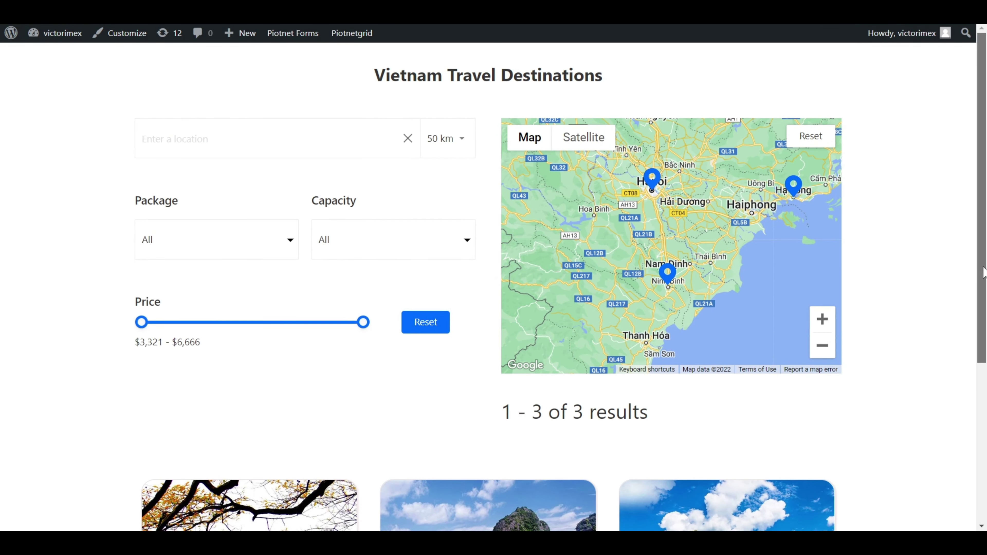
{"action": "left_click_drag", "start_coordinate": [982, 273], "coordinate": [985, 428]}
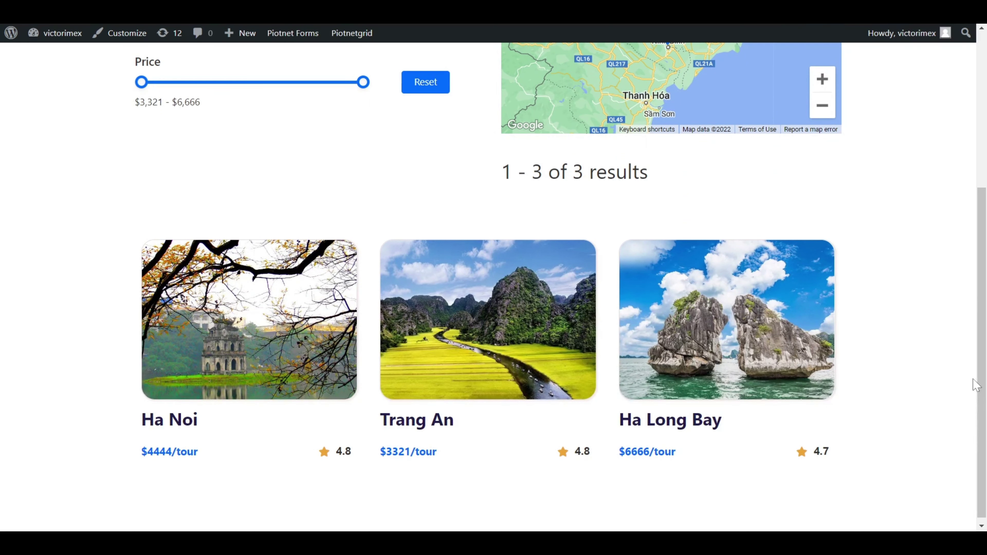
{"action": "left_click_drag", "start_coordinate": [983, 375], "coordinate": [985, 220]}
{"action": "left_click_drag", "start_coordinate": [777, 259], "coordinate": [584, 263]}
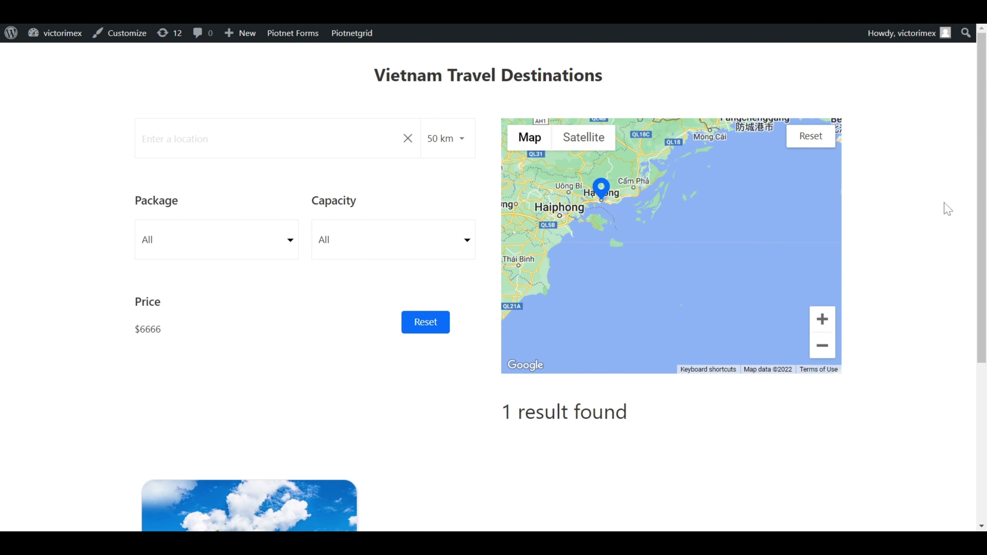
{"action": "left_click_drag", "start_coordinate": [985, 202], "coordinate": [985, 346]}
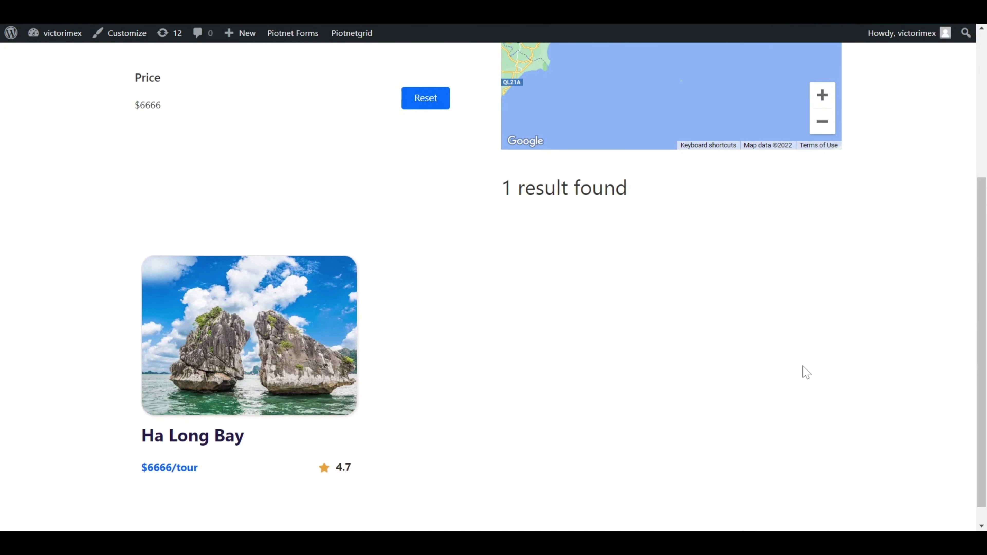
{"action": "left_click_drag", "start_coordinate": [982, 287], "coordinate": [983, 148]}
{"action": "left_click", "coordinate": [813, 131]}
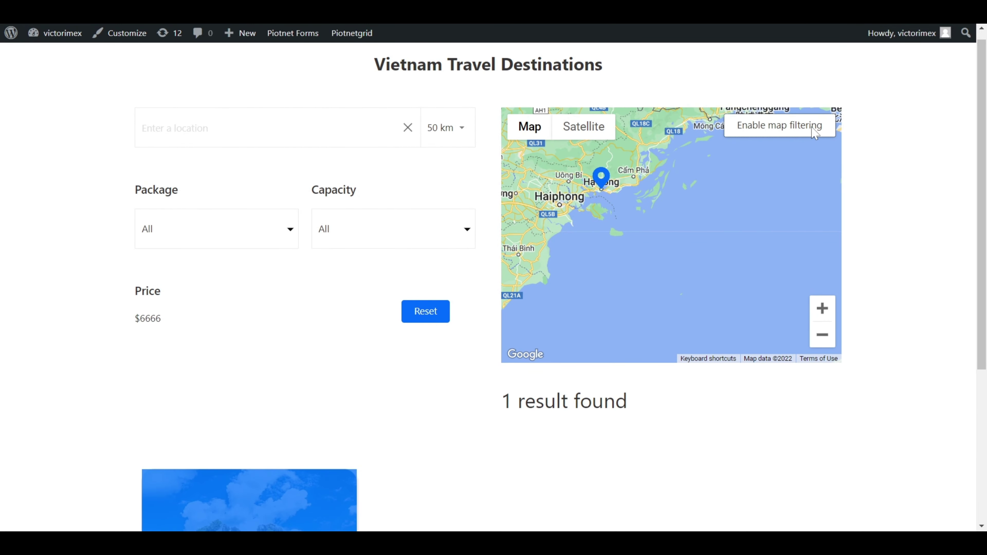
Step: Reset the filters and search near 'Hà Nội, Hoàn Kiếm', leaving one $4444 tour
{"action": "left_click", "coordinate": [431, 320]}
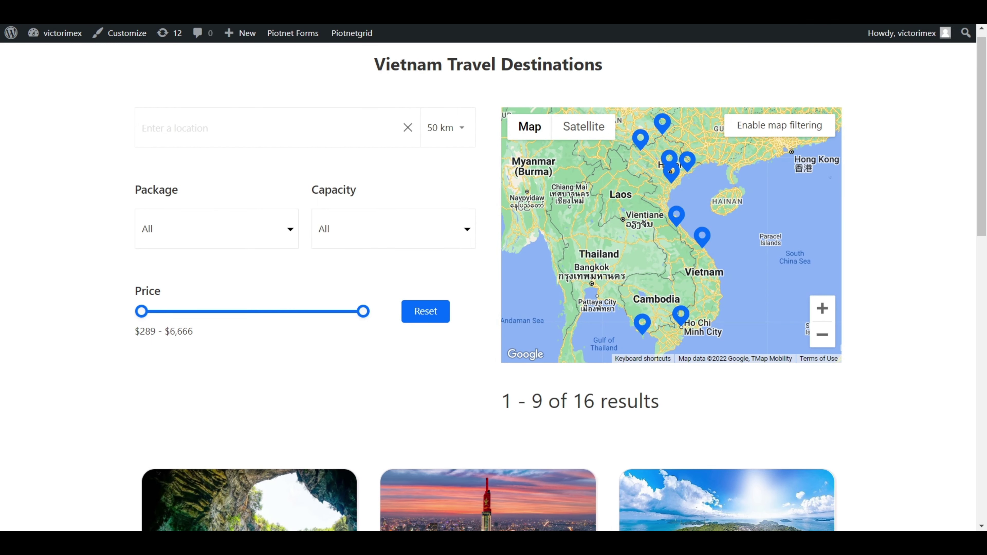
{"action": "type", "text": "Ha Noi"}
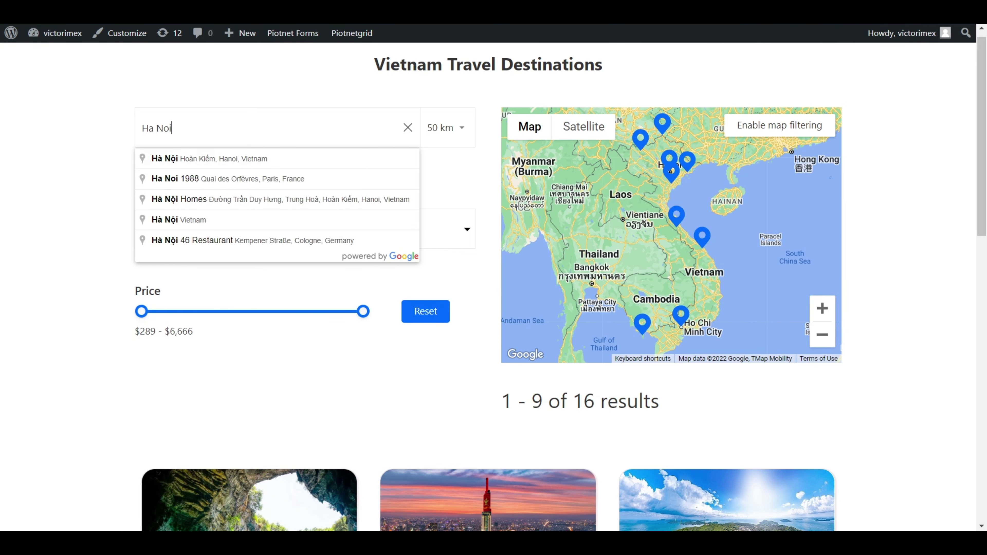
{"action": "left_click", "coordinate": [252, 159]}
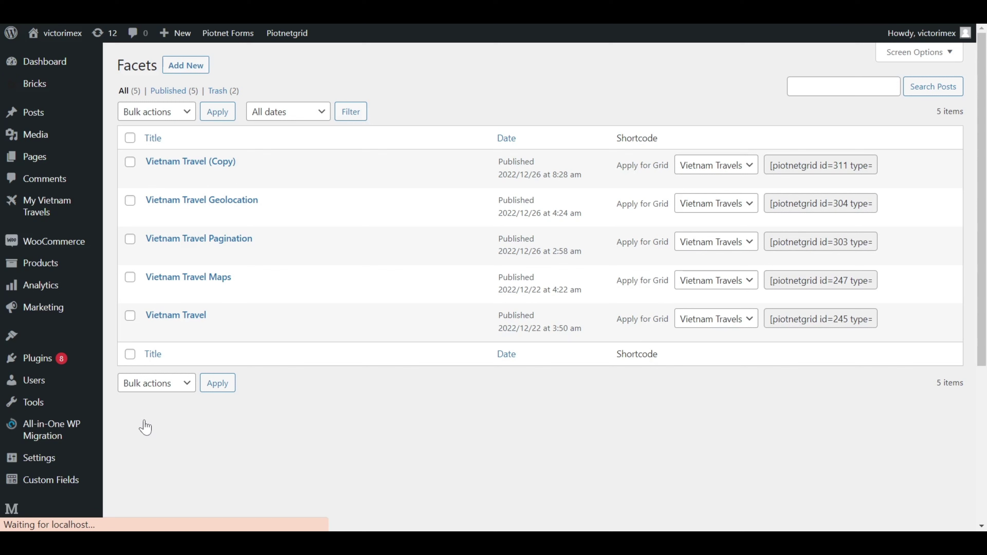
Step: Add a new facet titled 'Google Map' and open it in the Piotnet Grid builder
{"action": "left_click", "coordinate": [182, 74]}
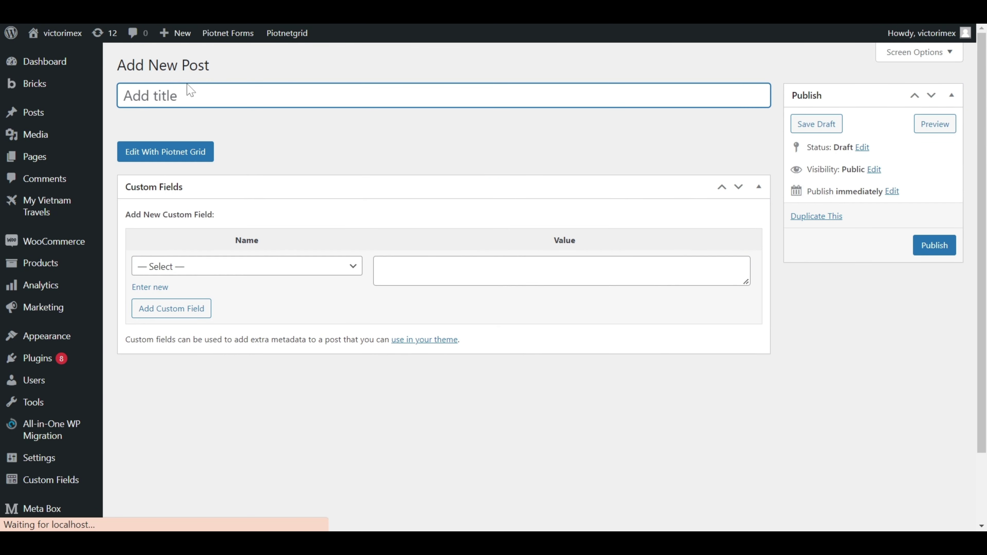
{"action": "type", "text": "Google"}
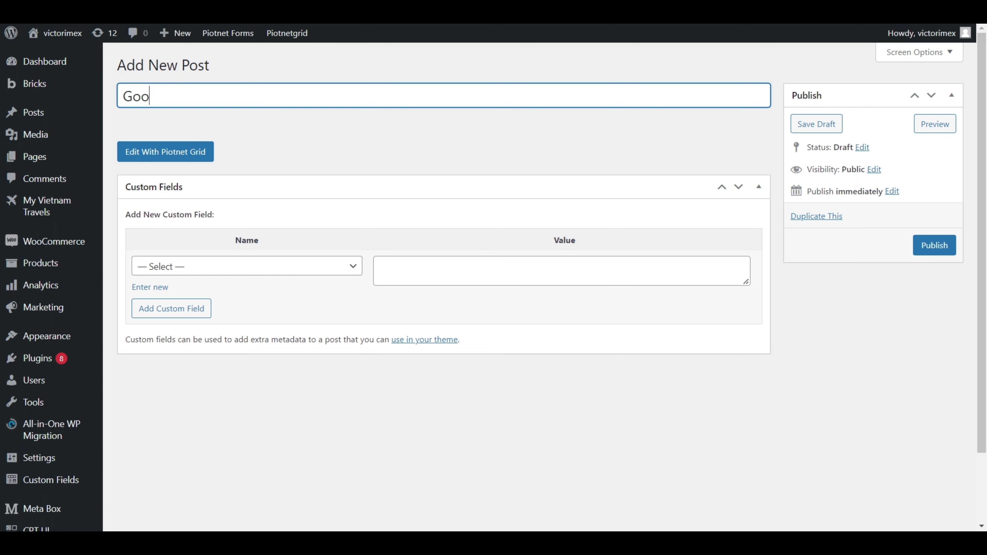
{"action": "type", "text": " Maps"}
{"action": "left_click", "coordinate": [195, 153]}
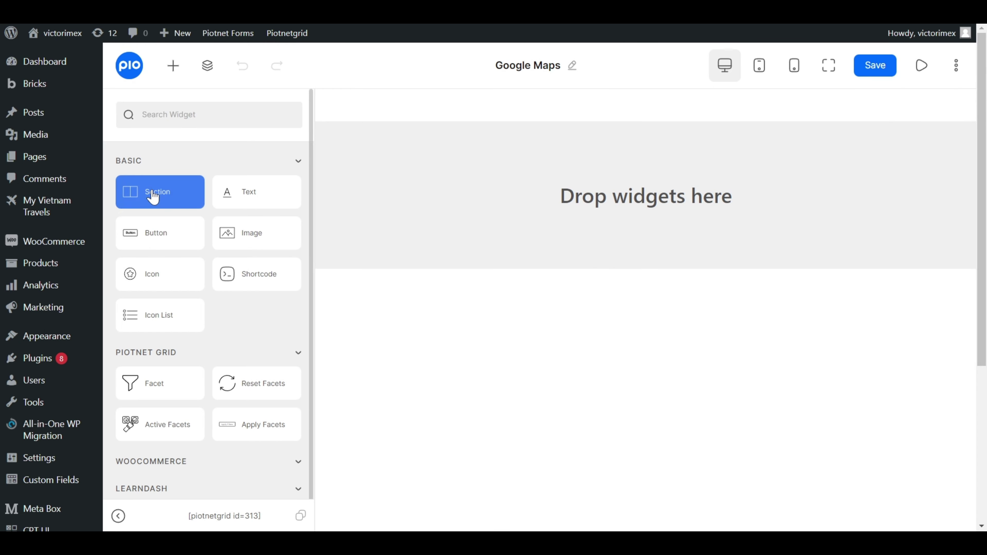
Step: Drop a Section onto the empty canvas and place a Facet widget inside it
{"action": "left_click_drag", "start_coordinate": [154, 194], "coordinate": [616, 174]}
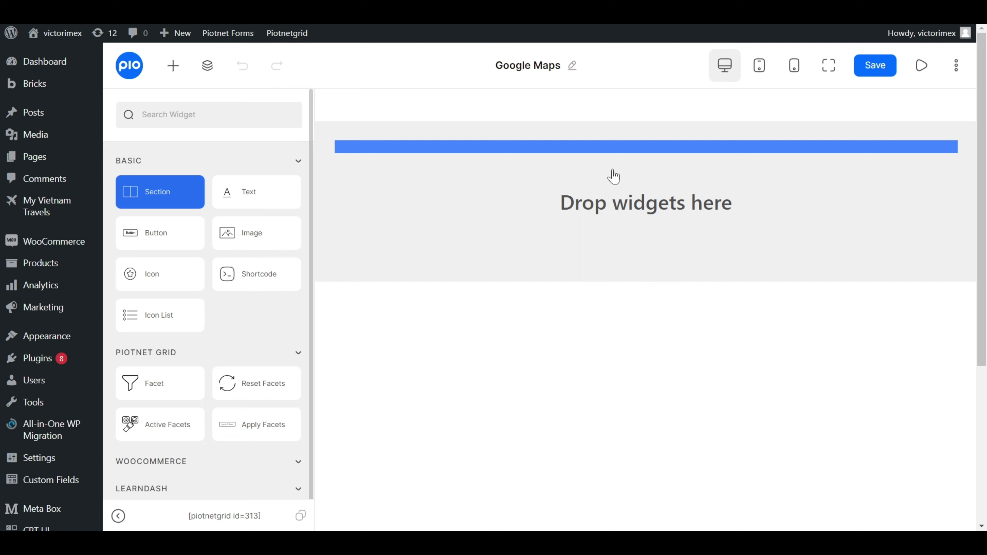
{"action": "left_click", "coordinate": [173, 66]}
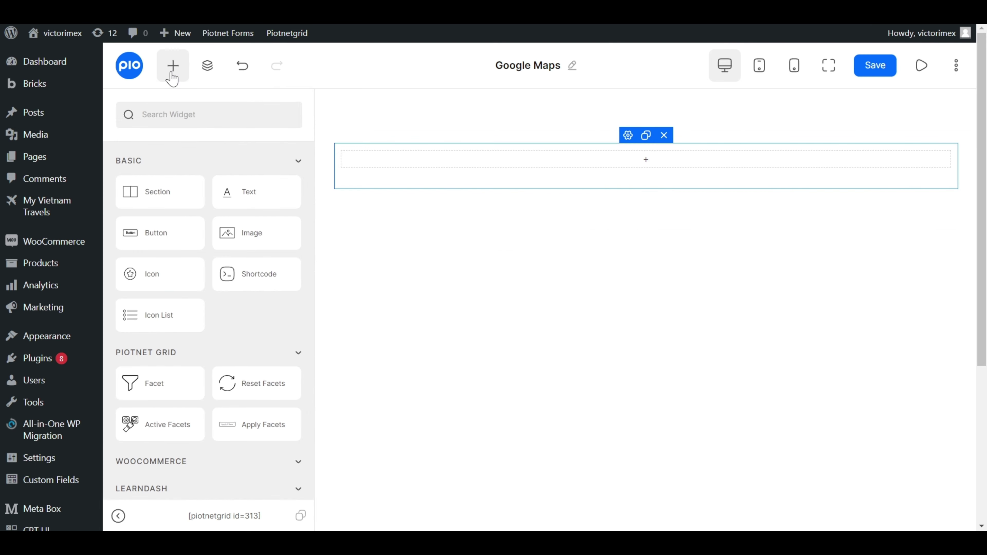
{"action": "left_click_drag", "start_coordinate": [134, 383], "coordinate": [579, 173]}
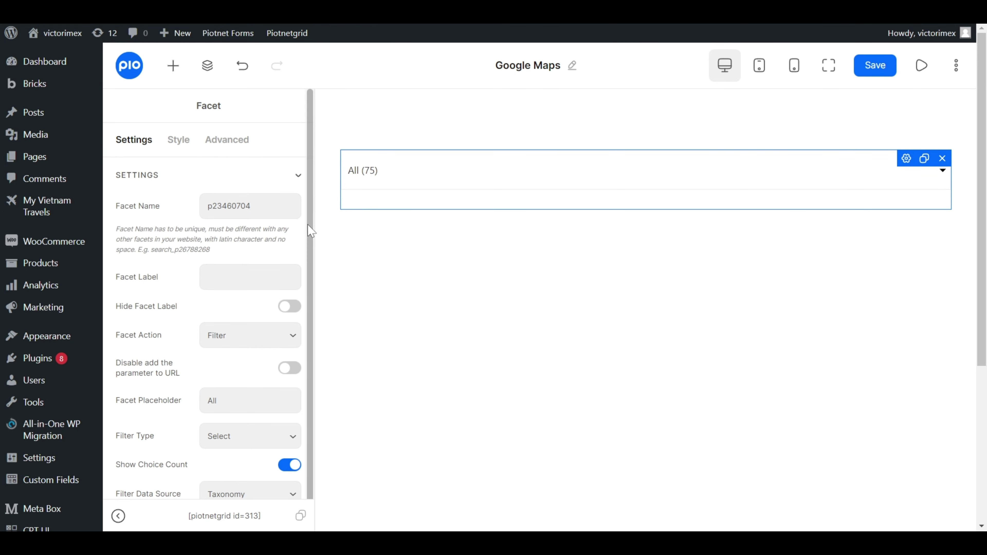
{"action": "scroll", "coordinate": [314, 234], "scroll_direction": "down", "scroll_amount": 3}
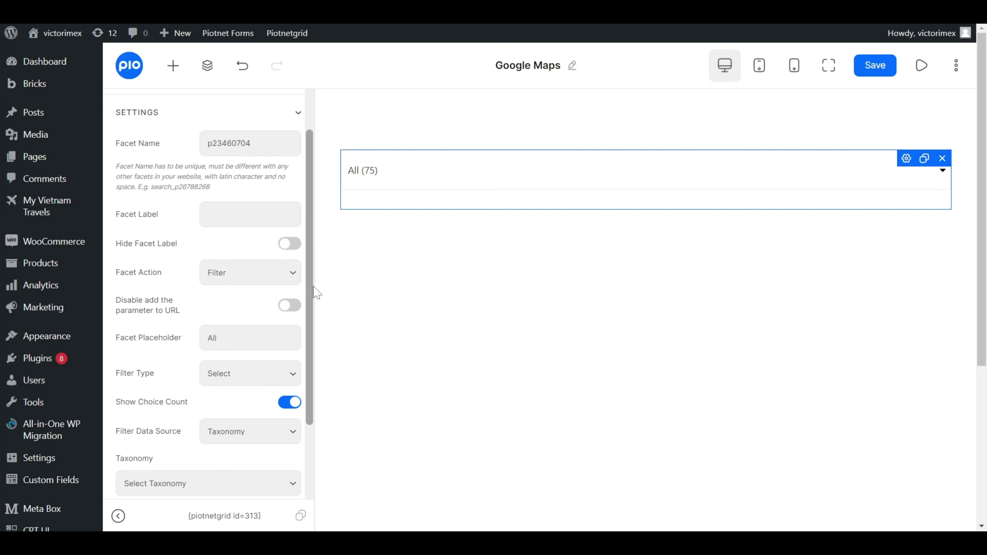
{"action": "scroll", "coordinate": [316, 314], "scroll_direction": "down", "scroll_amount": 2}
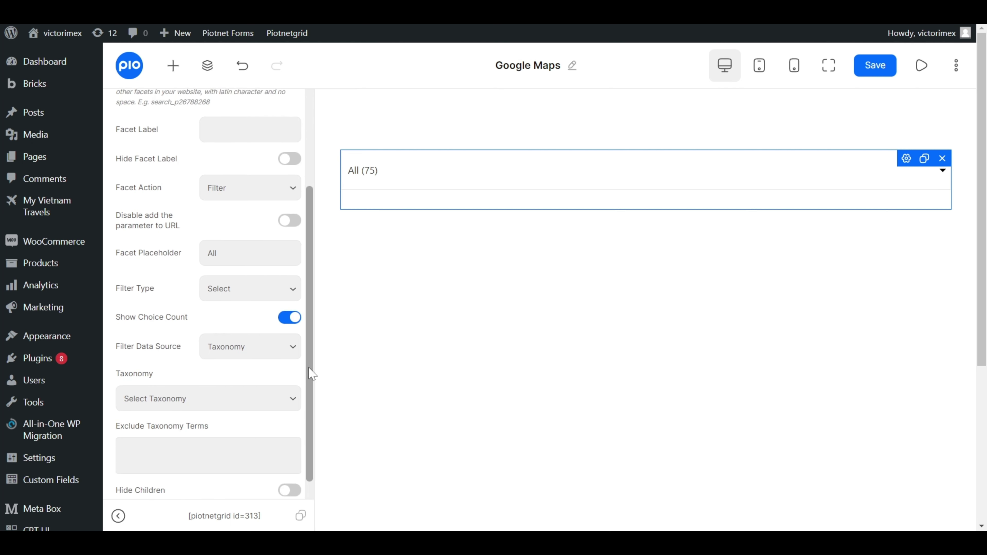
Step: Keep the facet action as Filter and set the filter type to Map
{"action": "left_click", "coordinate": [287, 199]}
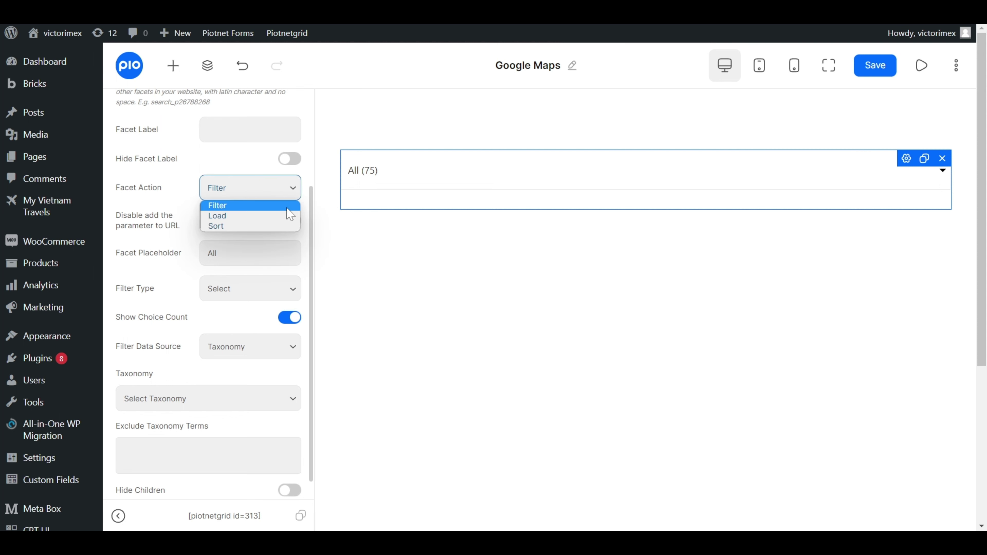
{"action": "left_click", "coordinate": [289, 204]}
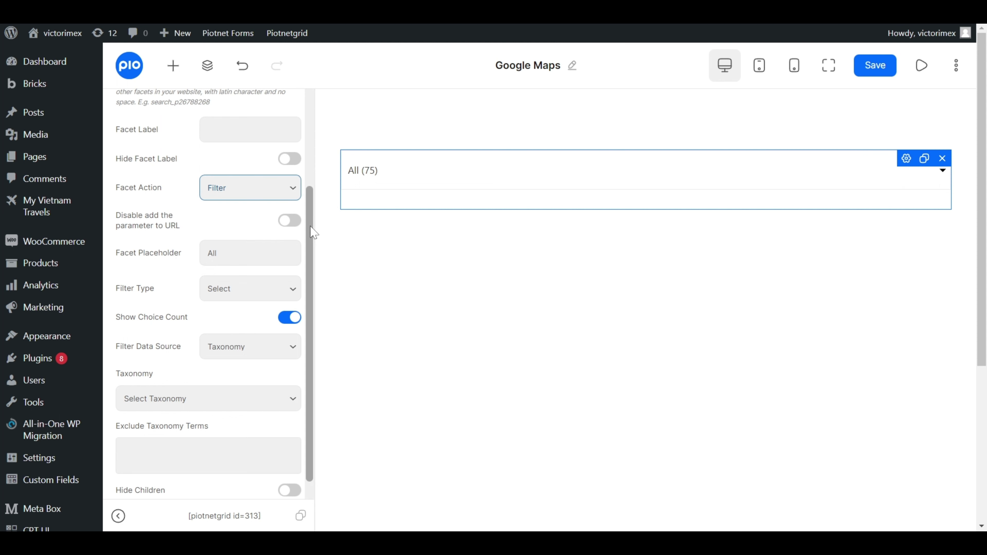
{"action": "scroll", "coordinate": [314, 272], "scroll_direction": "down", "scroll_amount": 2}
{"action": "scroll", "coordinate": [309, 267], "scroll_direction": "down", "scroll_amount": 1}
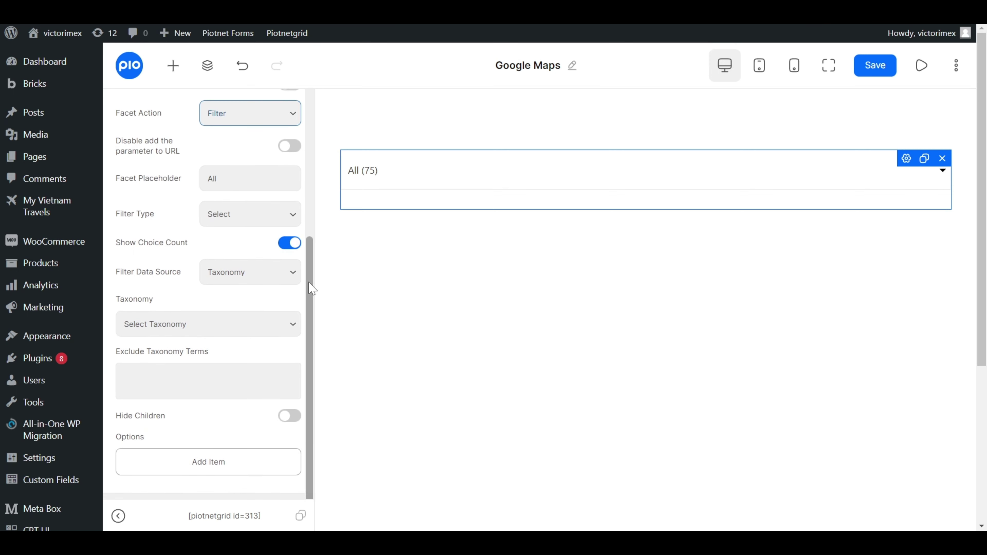
{"action": "left_click", "coordinate": [289, 223]}
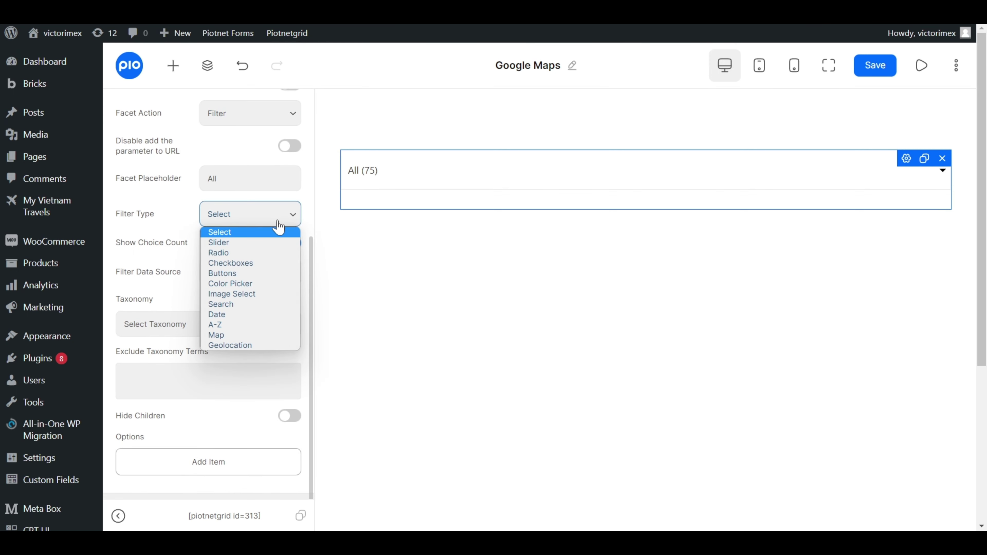
{"action": "left_click", "coordinate": [267, 335]}
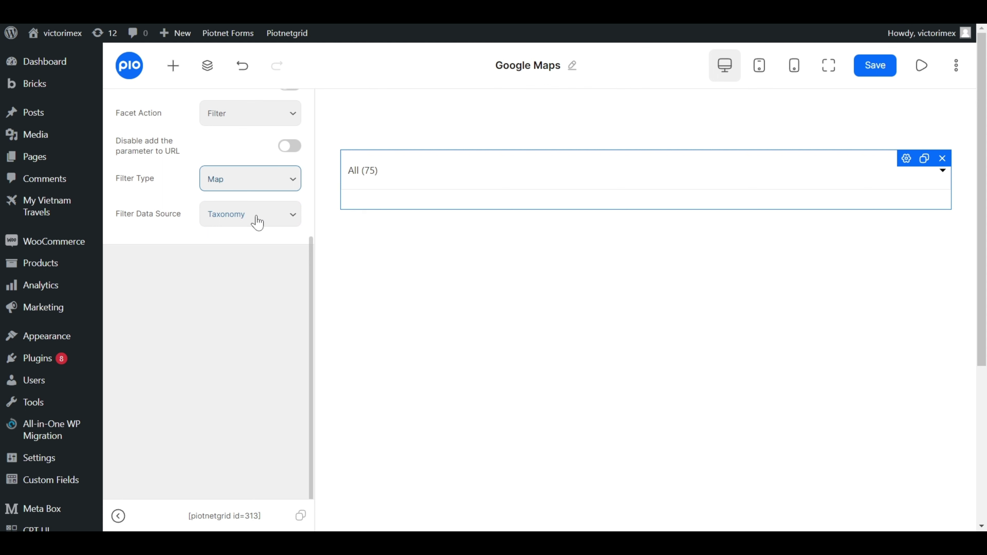
Step: Set the data source to Custom Field using ACF > Vietnam Travel > Google Map
{"action": "left_click", "coordinate": [257, 225]}
{"action": "left_click", "coordinate": [249, 254]}
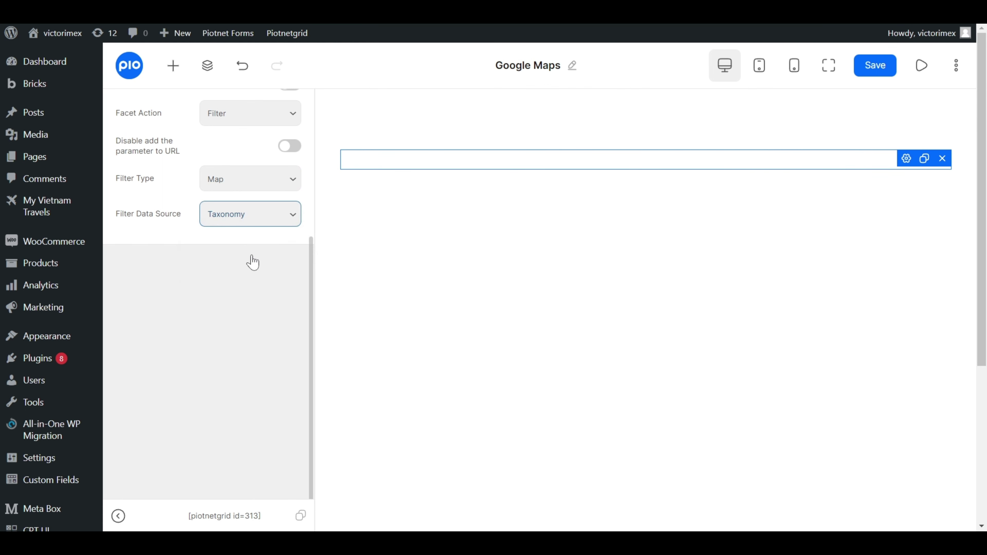
{"action": "left_click", "coordinate": [255, 272]}
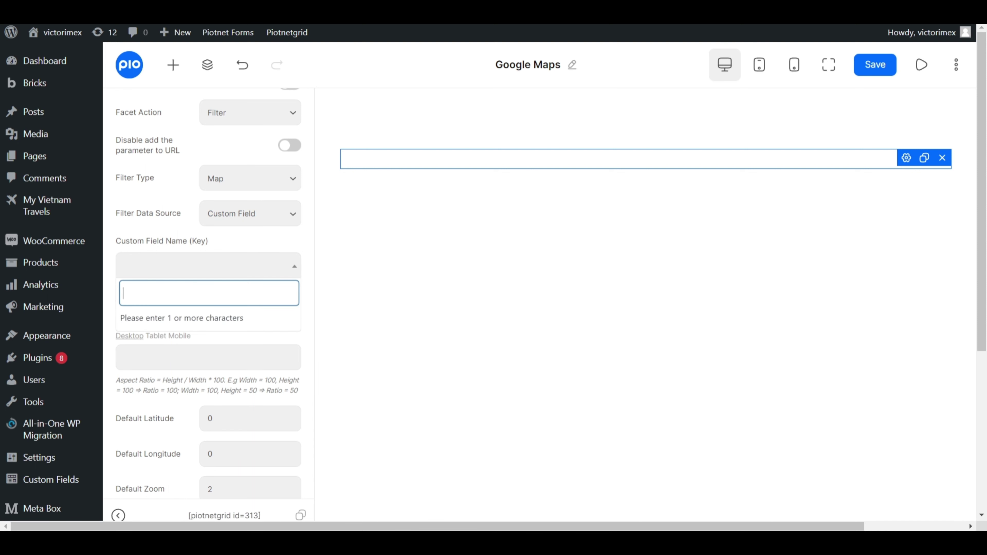
{"action": "type", "text": "map"}
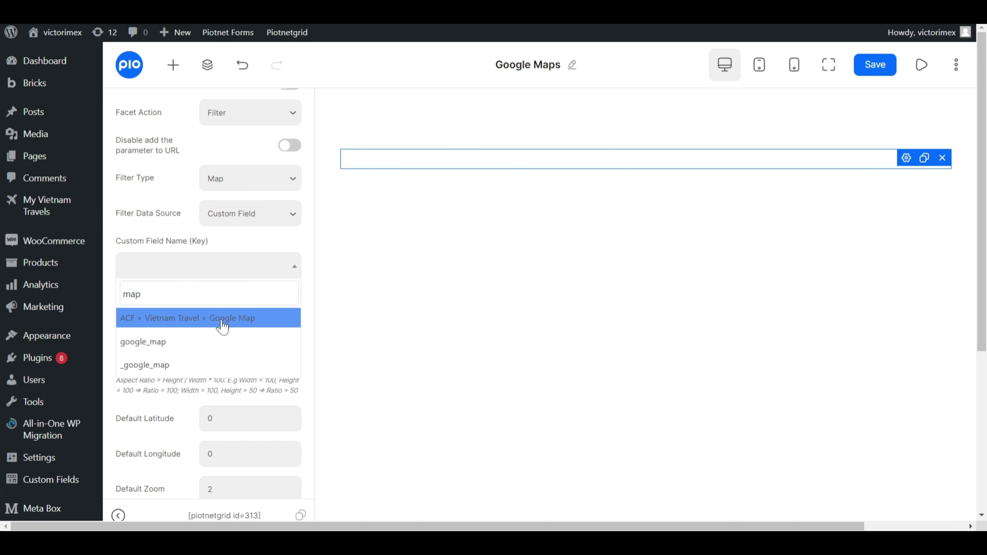
{"action": "left_click", "coordinate": [221, 322]}
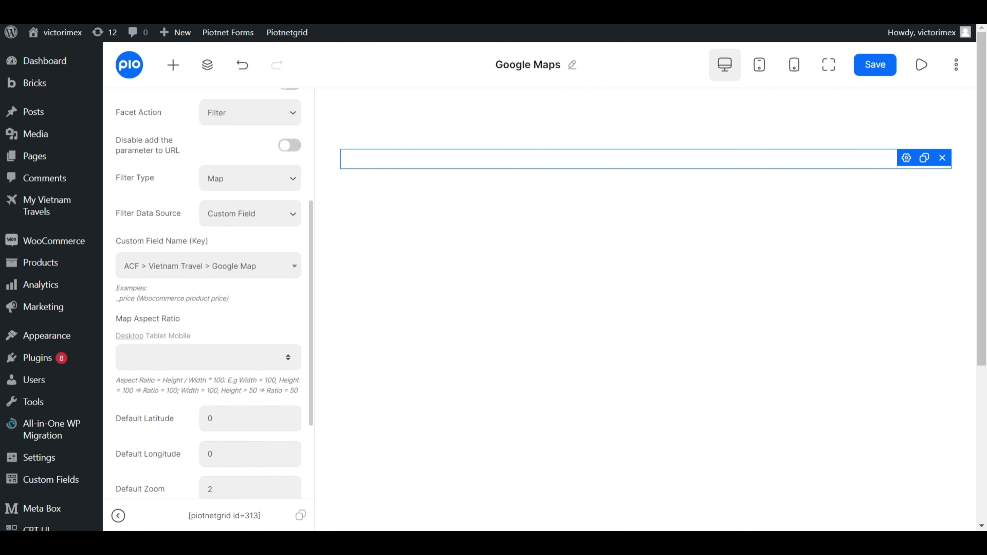
Step: Set the map aspect ratio to 75 and change the default zoom from 2 to 5
{"action": "left_click", "coordinate": [125, 357]}
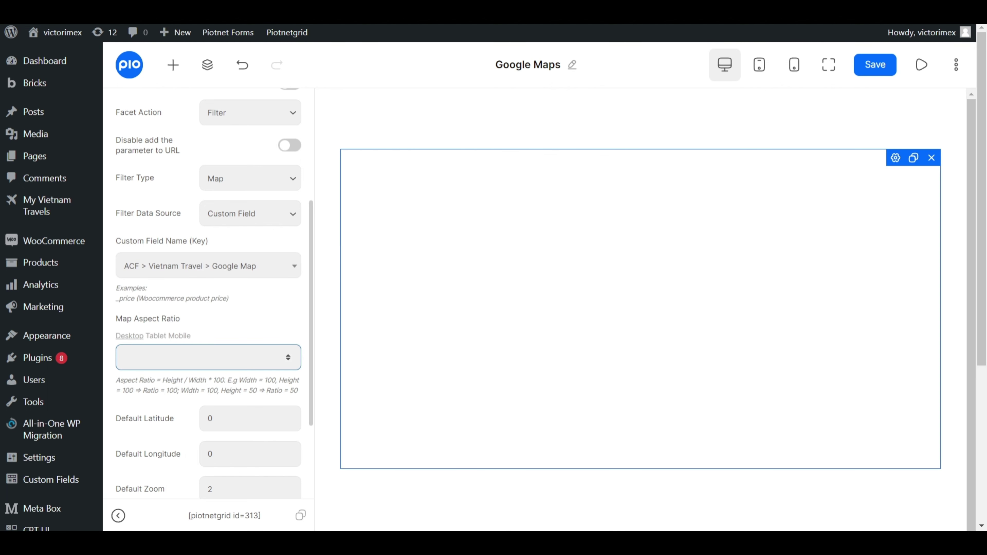
{"action": "type", "text": "75"}
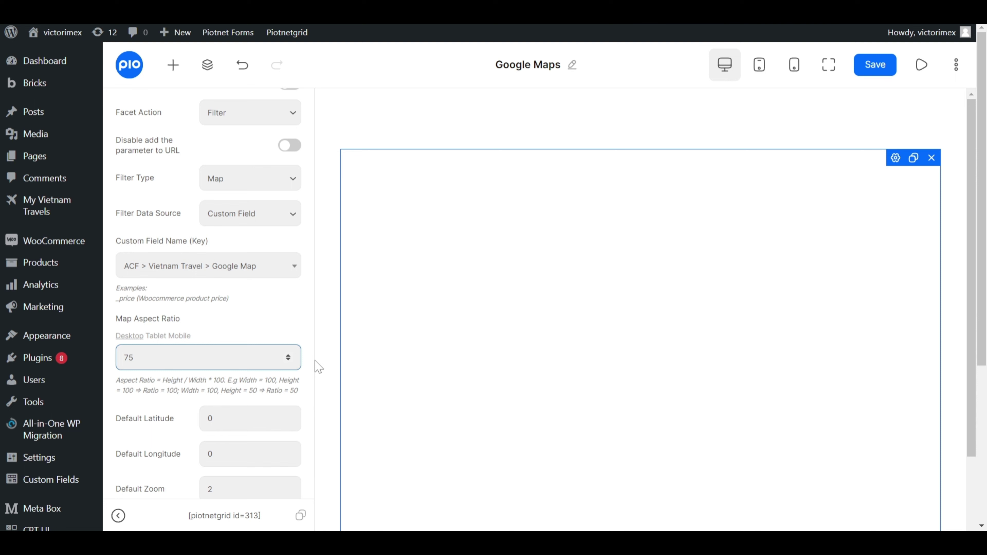
{"action": "left_click_drag", "start_coordinate": [312, 361], "coordinate": [315, 460]}
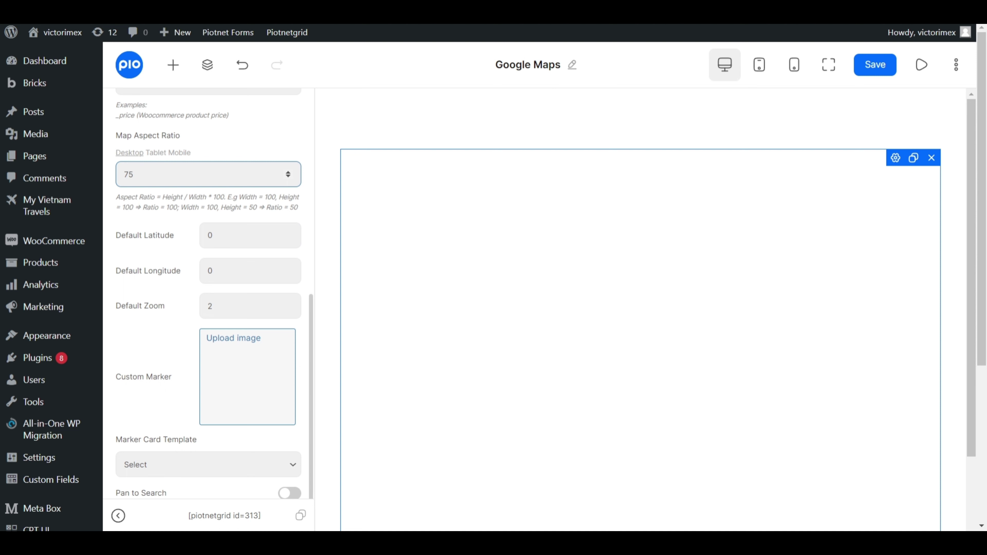
{"action": "left_click", "coordinate": [212, 235]}
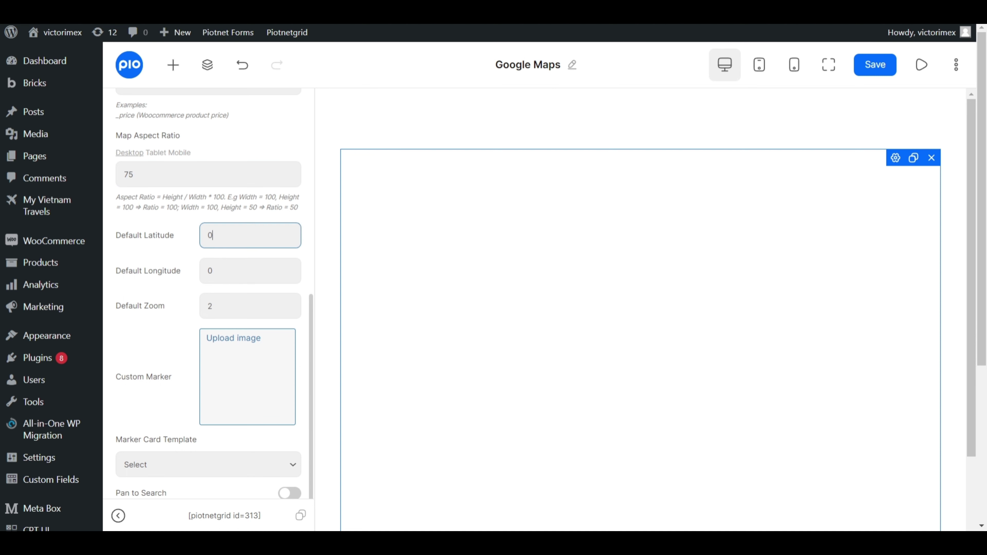
{"action": "left_click", "coordinate": [212, 270]}
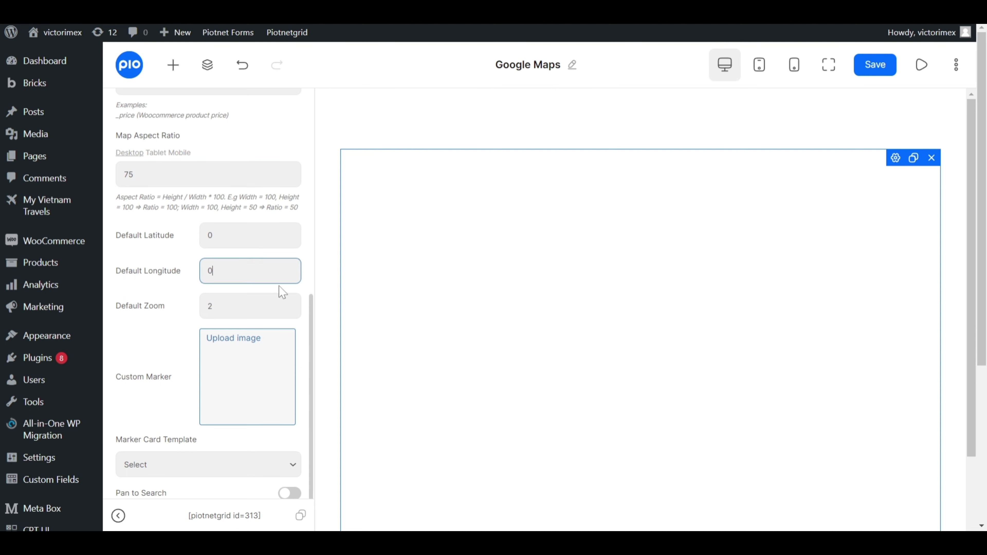
{"action": "left_click", "coordinate": [212, 306]}
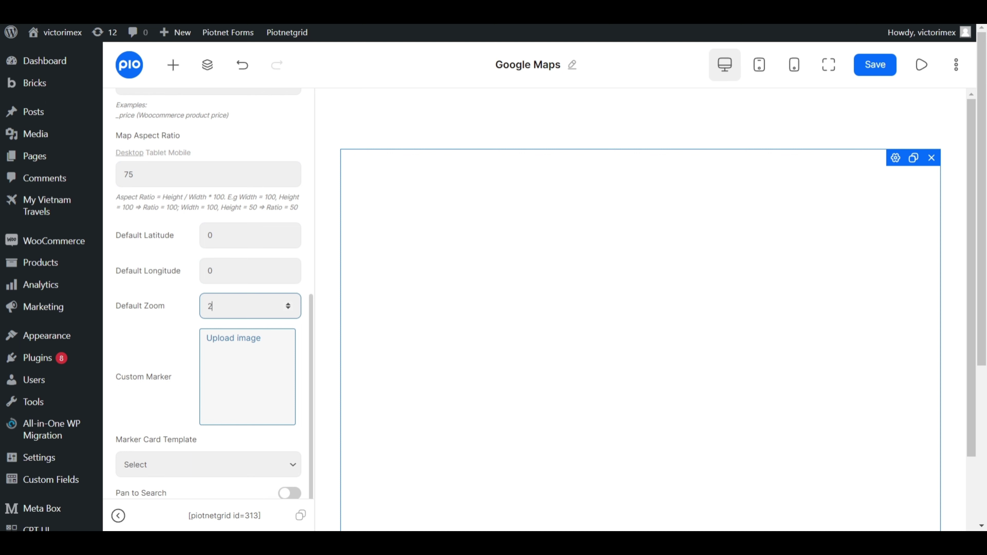
{"action": "key", "text": "ctrl+a"}
{"action": "type", "text": "5"}
{"action": "scroll", "coordinate": [312, 359], "scroll_direction": "down", "scroll_amount": 1}
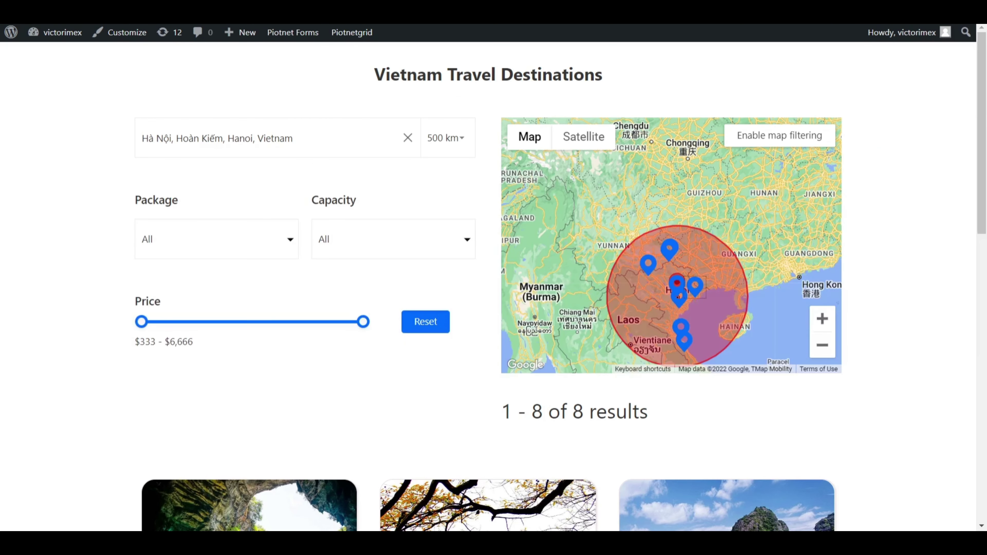
{"action": "left_click", "coordinate": [680, 327]}
{"action": "left_click", "coordinate": [705, 161]}
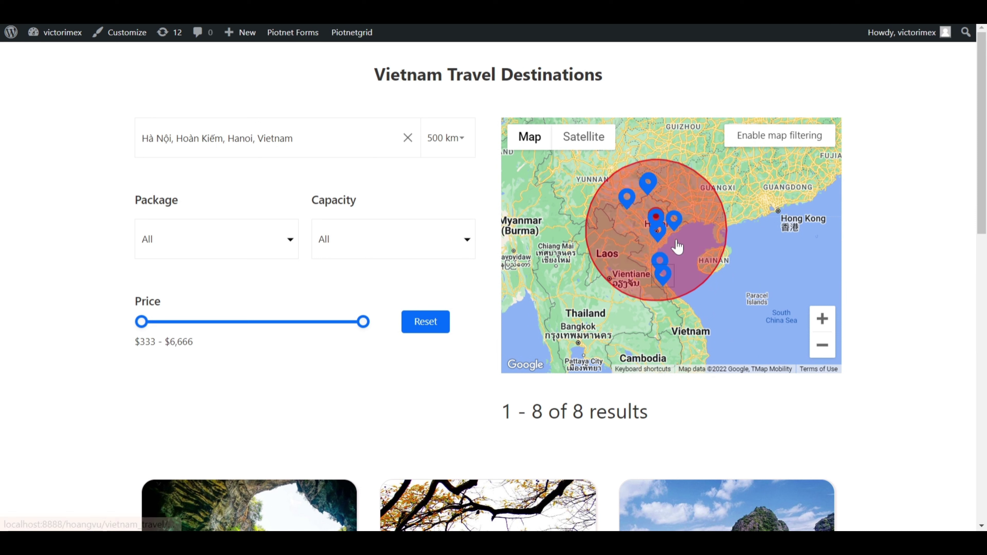
{"action": "left_click", "coordinate": [662, 263]}
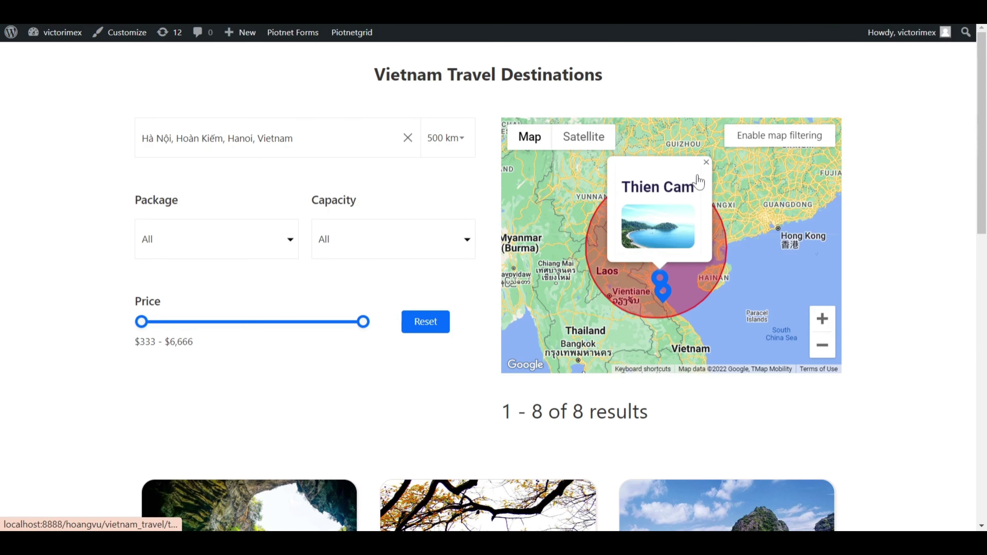
{"action": "left_click", "coordinate": [705, 163]}
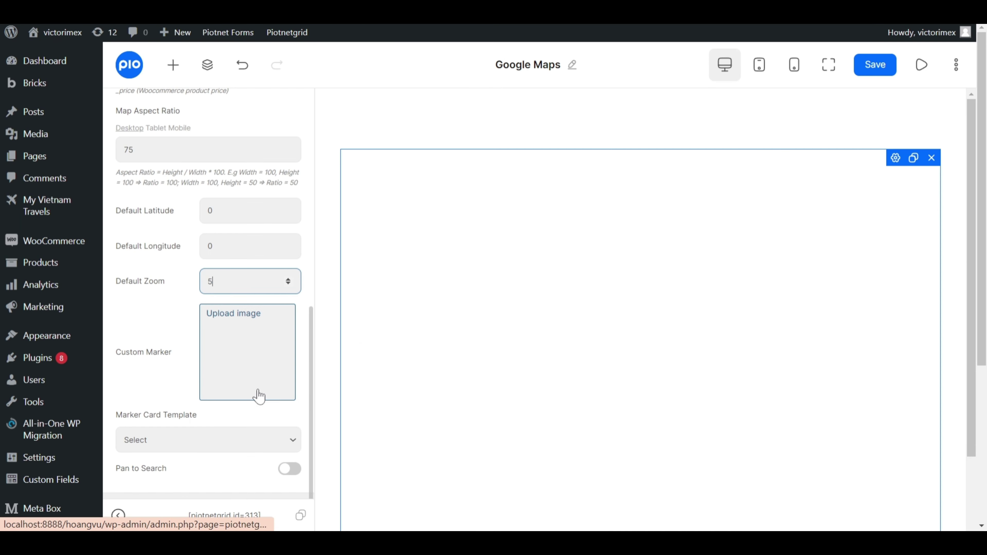
Step: Choose the 'Vietnam Travel – Marker Card' marker template and switch Pan to Search on
{"action": "left_click", "coordinate": [292, 451]}
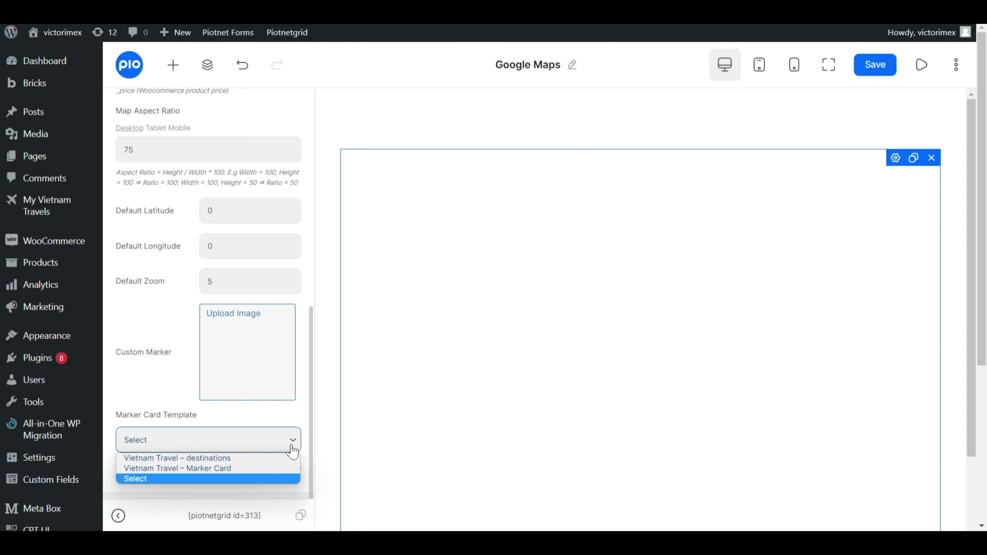
{"action": "left_click", "coordinate": [220, 468]}
{"action": "scroll", "coordinate": [233, 389], "scroll_direction": "down", "scroll_amount": 3}
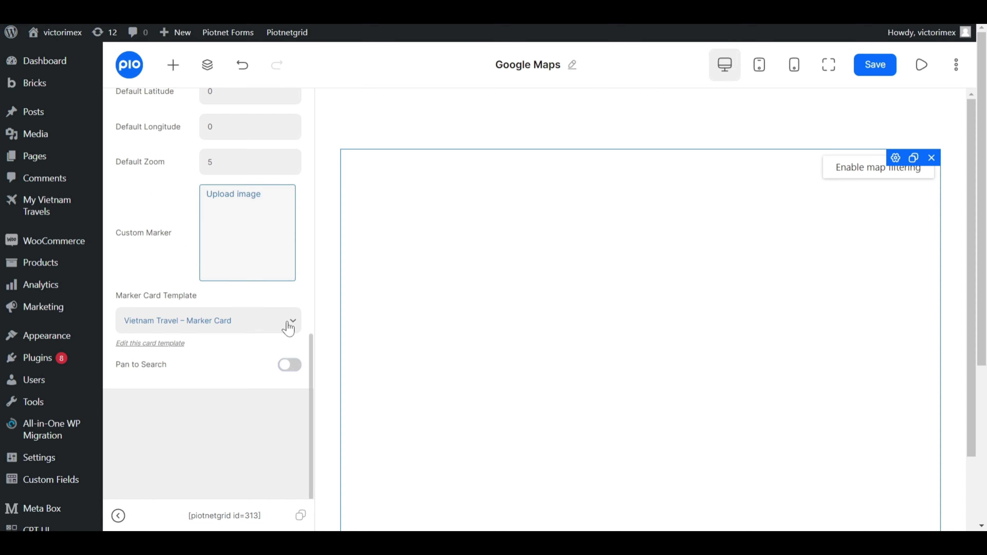
{"action": "left_click", "coordinate": [290, 365]}
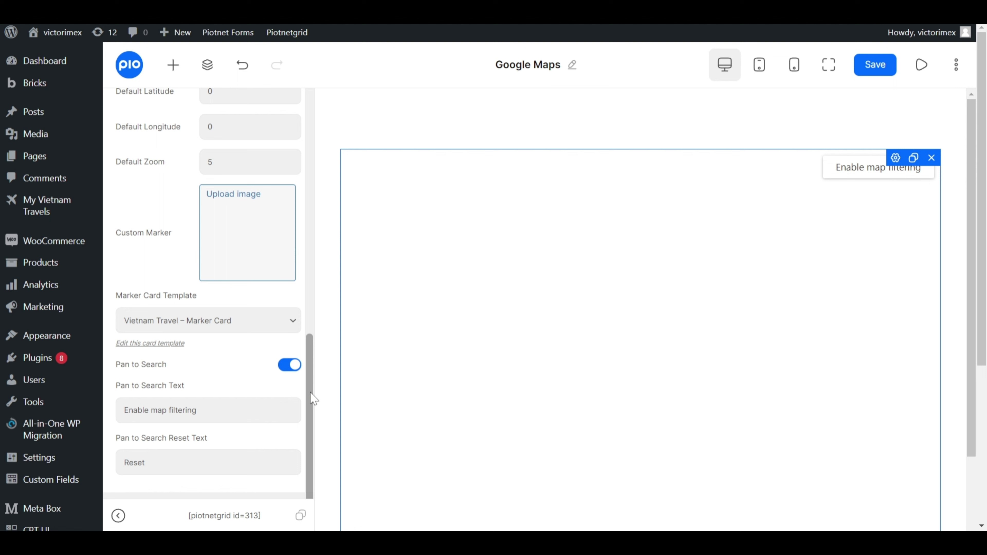
{"action": "left_click_drag", "start_coordinate": [311, 394], "coordinate": [317, 141]}
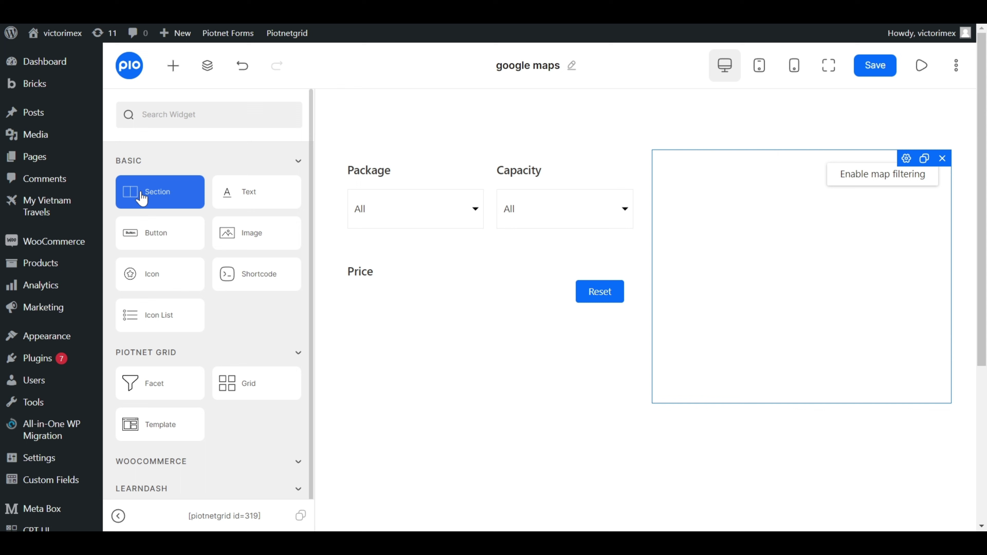
Step: Add a section below the filters holding the Vietnam Travels grid, and save the layout
{"action": "left_click_drag", "start_coordinate": [141, 196], "coordinate": [529, 438]}
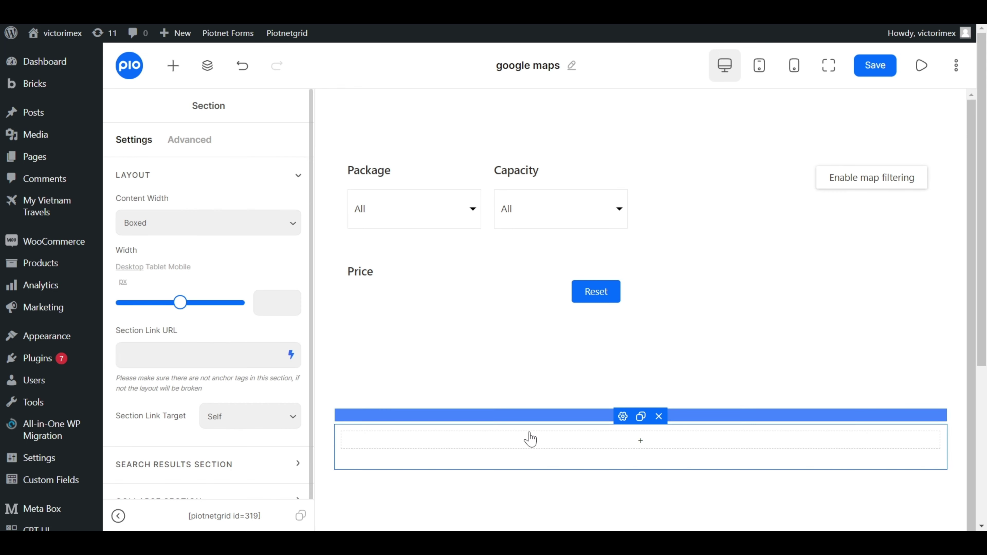
{"action": "left_click", "coordinate": [168, 70]}
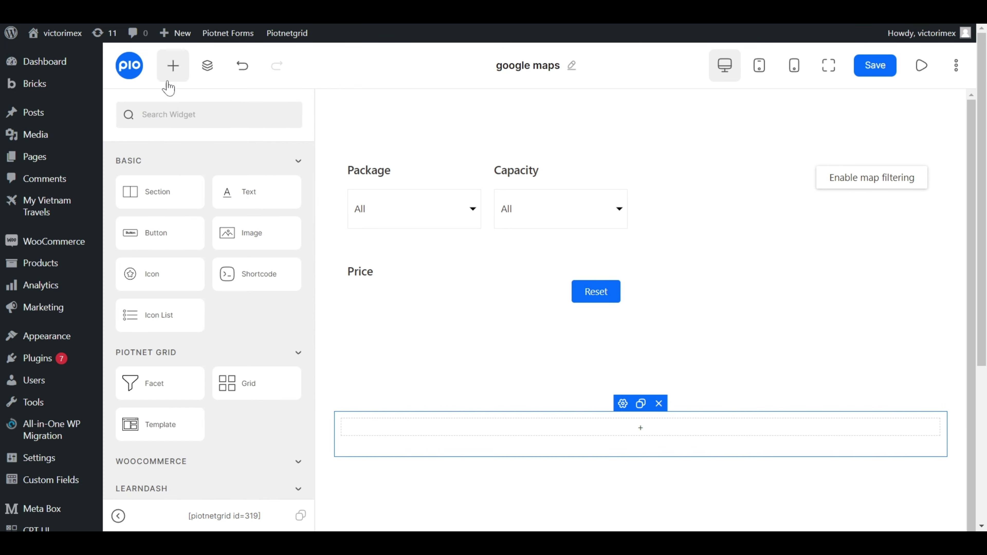
{"action": "left_click_drag", "start_coordinate": [240, 395], "coordinate": [502, 447]}
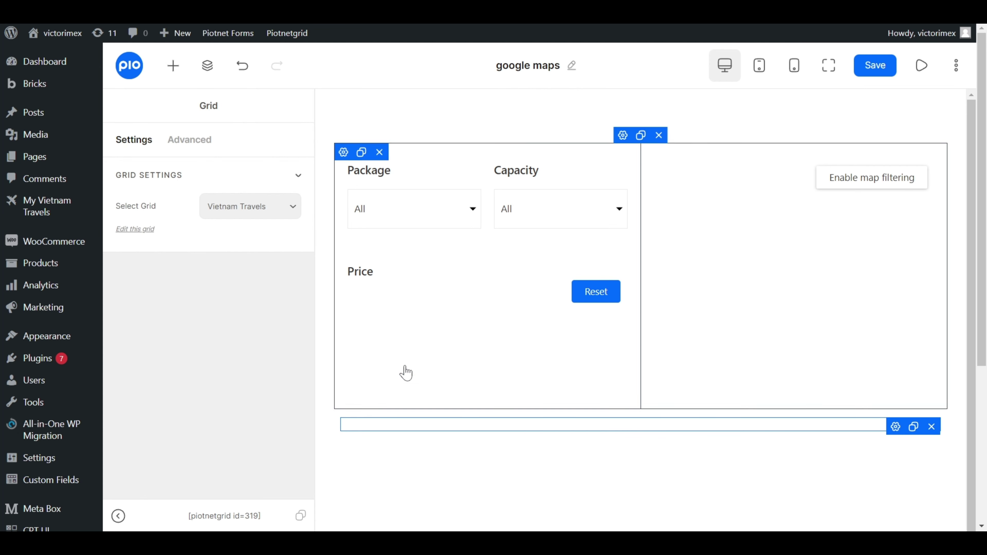
{"action": "left_click", "coordinate": [267, 208]}
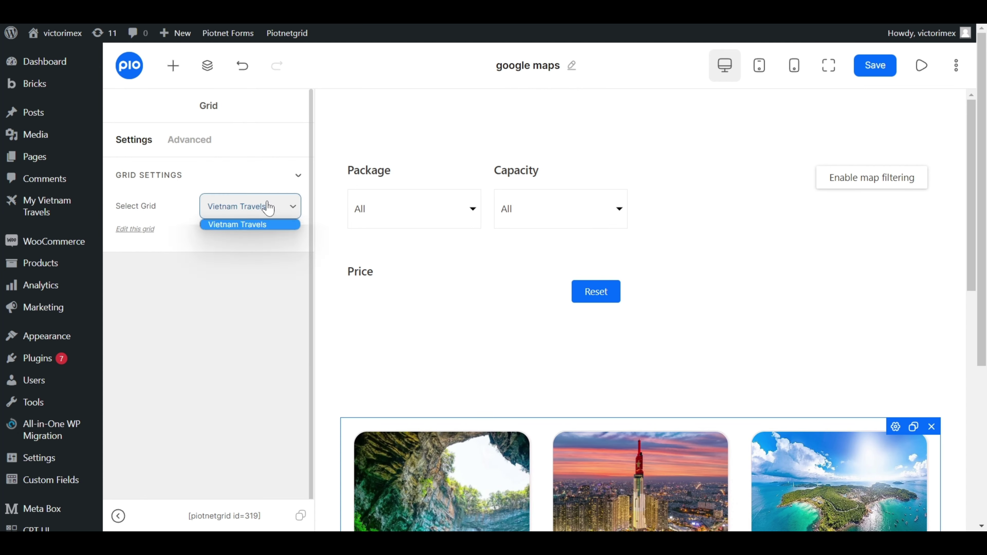
{"action": "left_click", "coordinate": [268, 225]}
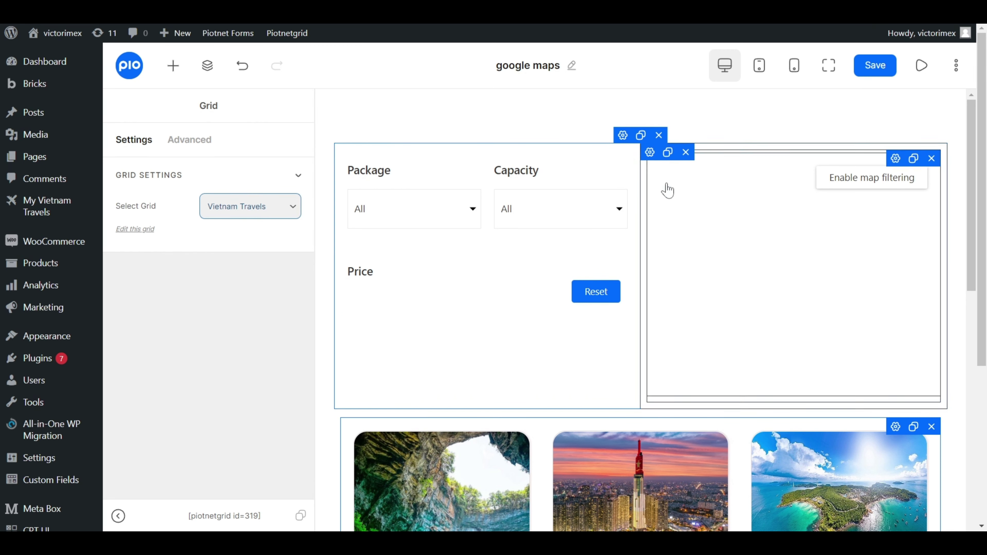
{"action": "left_click", "coordinate": [879, 70]}
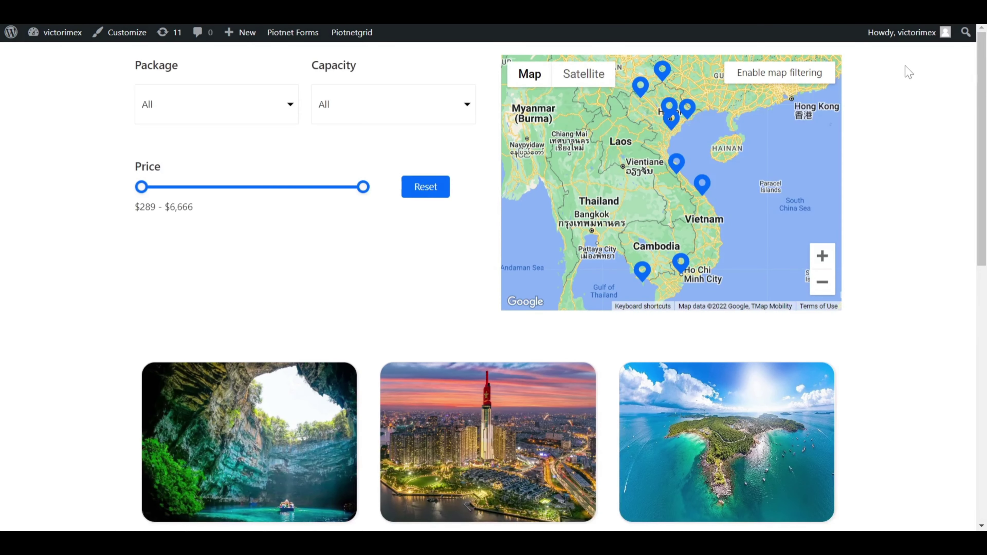
Step: On the live page, filter to '5 days & 4 nights', reset, then enable map filtering and zoom in
{"action": "left_click", "coordinate": [280, 115]}
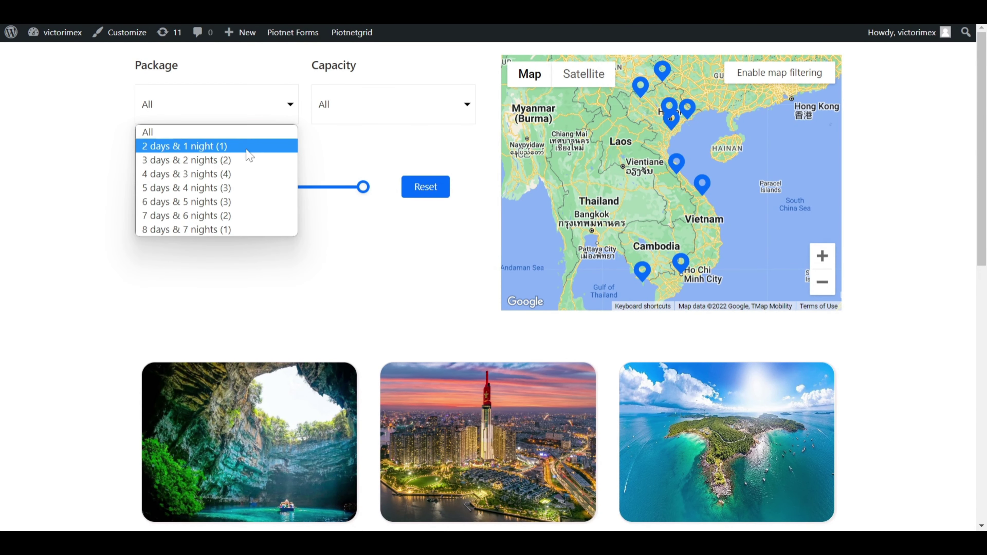
{"action": "left_click", "coordinate": [225, 188]}
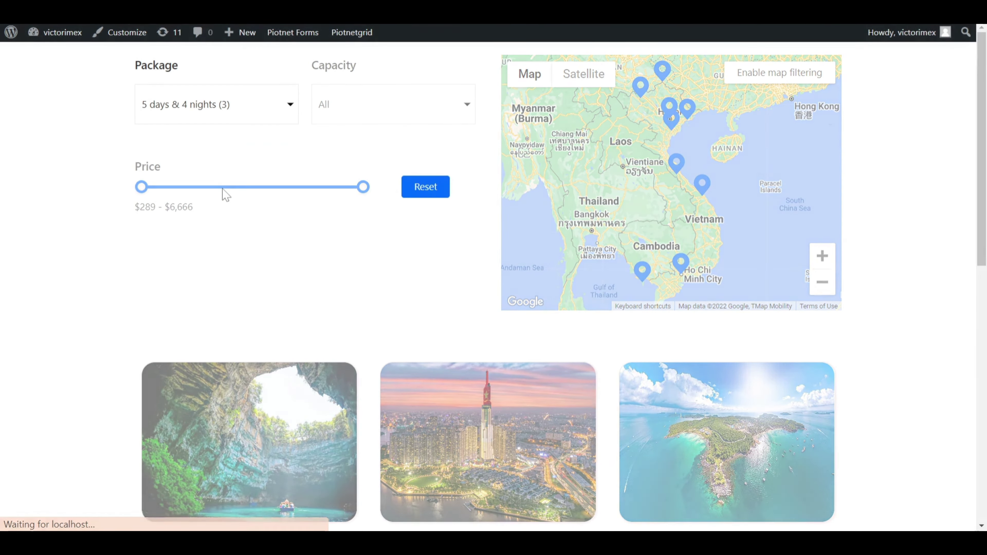
{"action": "left_click", "coordinate": [409, 194]}
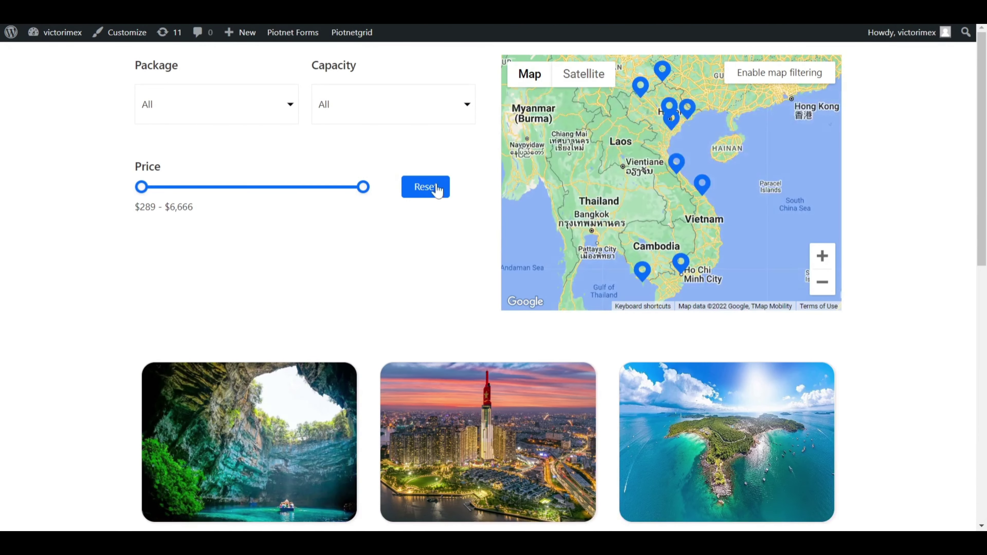
{"action": "left_click", "coordinate": [748, 80]}
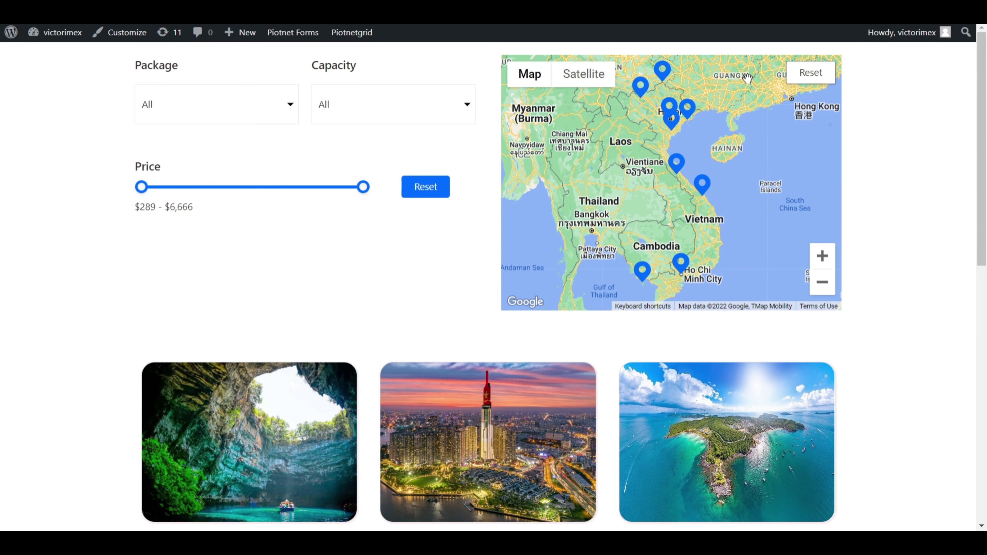
{"action": "left_click", "coordinate": [832, 261]}
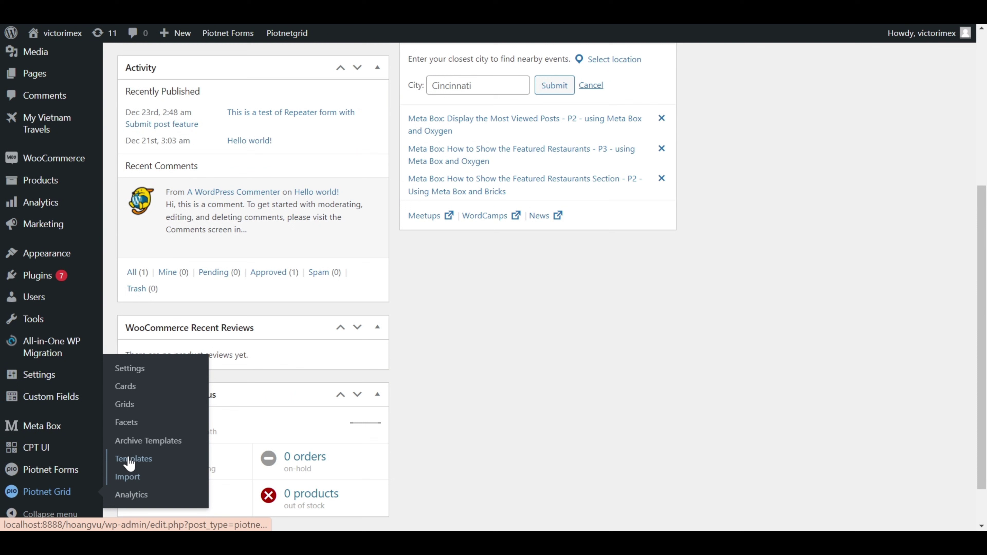
Step: Create a new facet named 'Geolocation' and open it in the grid builder
{"action": "left_click", "coordinate": [129, 428]}
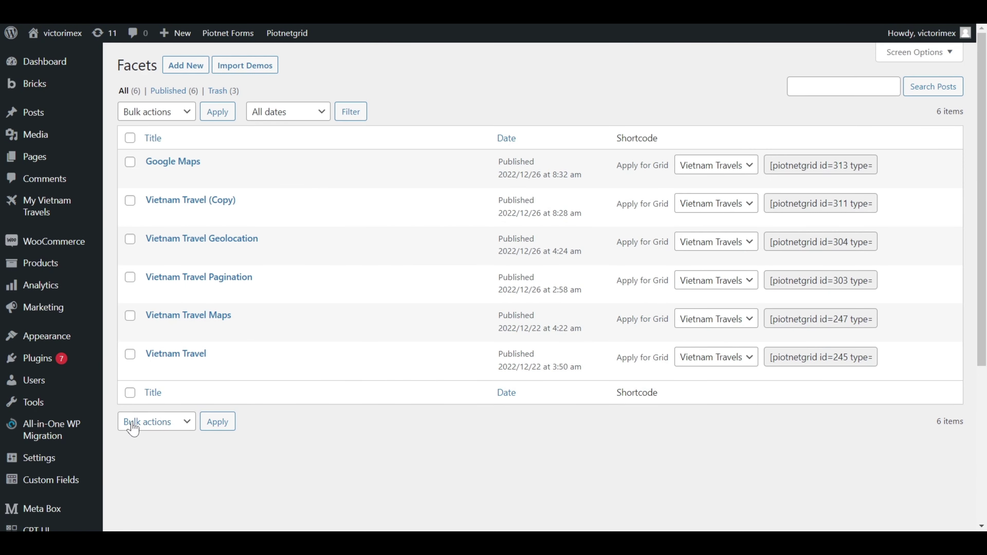
{"action": "left_click", "coordinate": [186, 66]}
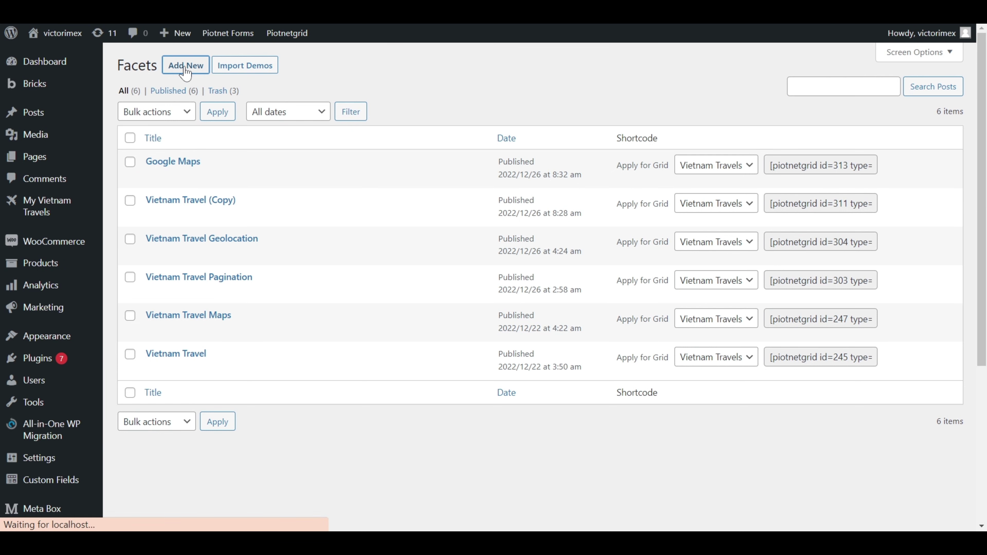
{"action": "type", "text": "Geolocation"}
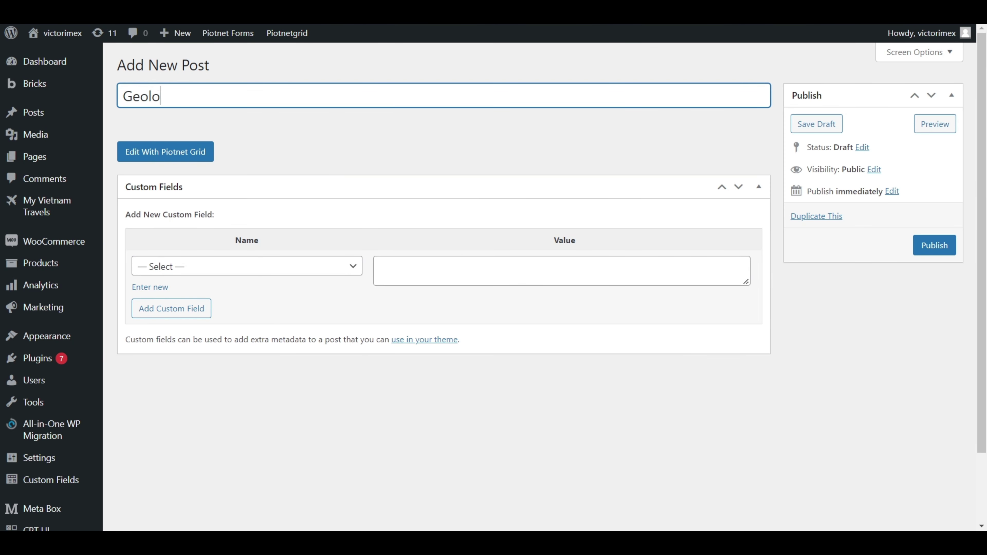
{"action": "left_click", "coordinate": [185, 152]}
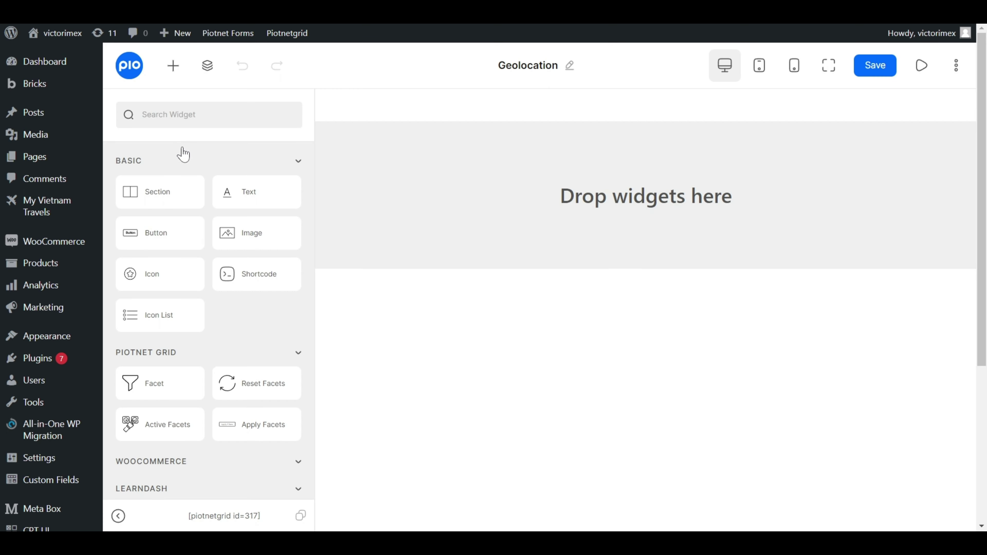
Step: Add a Section to the empty template and place a Facet widget inside it
{"action": "left_click_drag", "start_coordinate": [165, 192], "coordinate": [470, 179]}
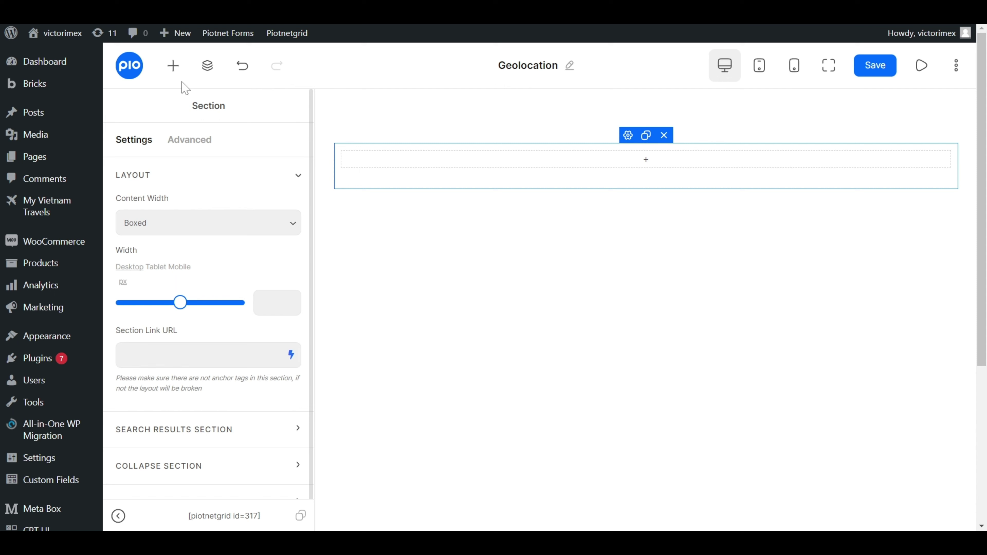
{"action": "left_click", "coordinate": [172, 66]}
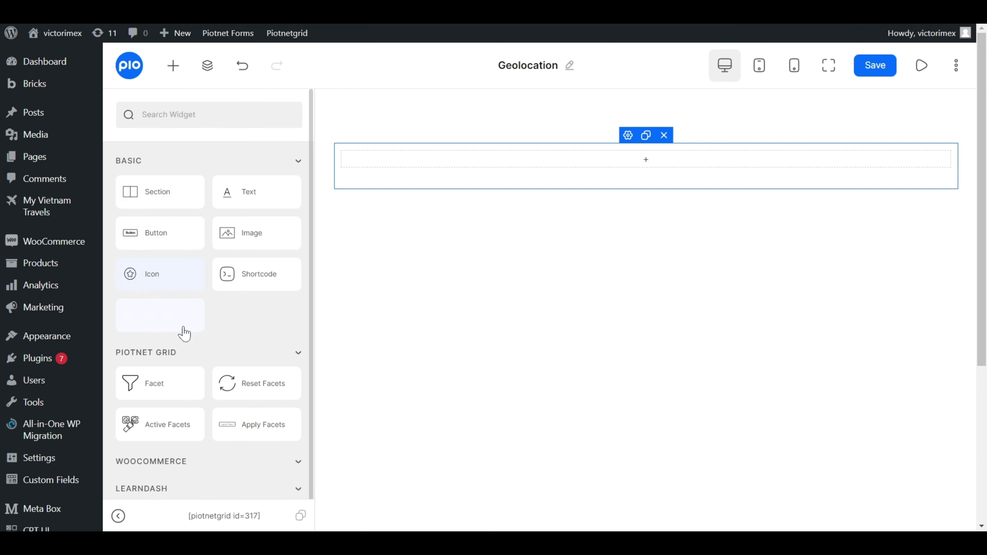
{"action": "left_click_drag", "start_coordinate": [171, 385], "coordinate": [624, 175]}
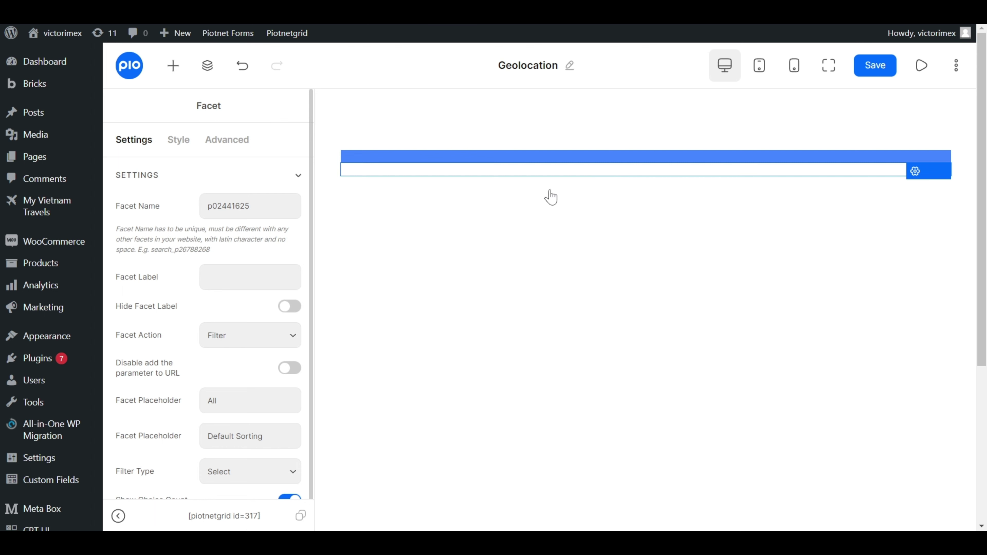
{"action": "scroll", "coordinate": [311, 260], "scroll_direction": "down", "scroll_amount": 3}
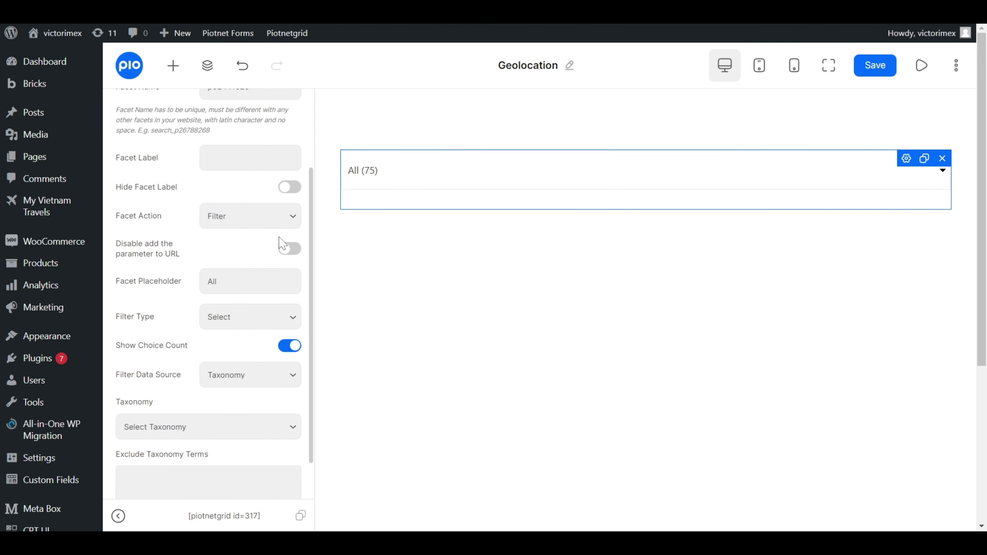
Step: Make the facet a Geolocation filter reading the Vietnam Travel Google Map custom field
{"action": "left_click", "coordinate": [280, 228]}
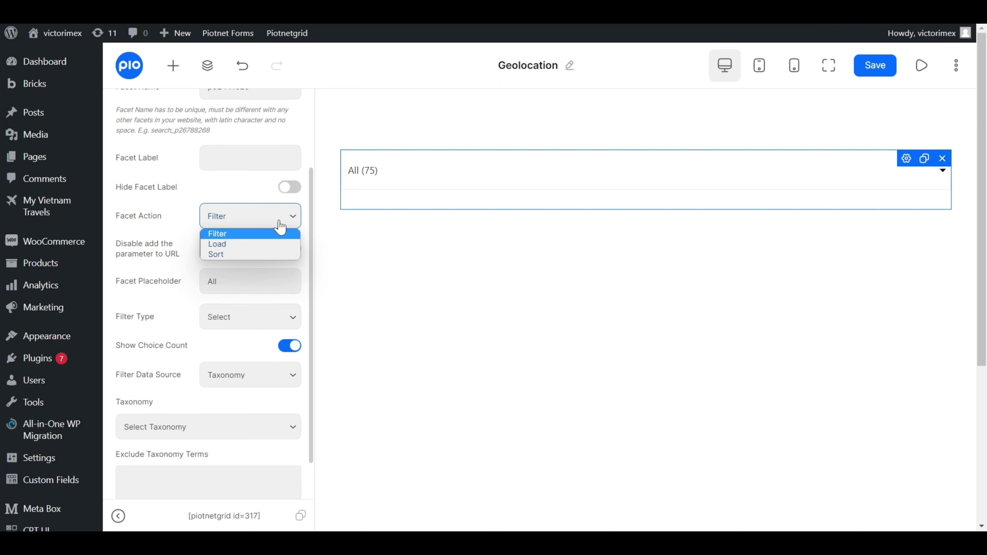
{"action": "left_click", "coordinate": [271, 235]}
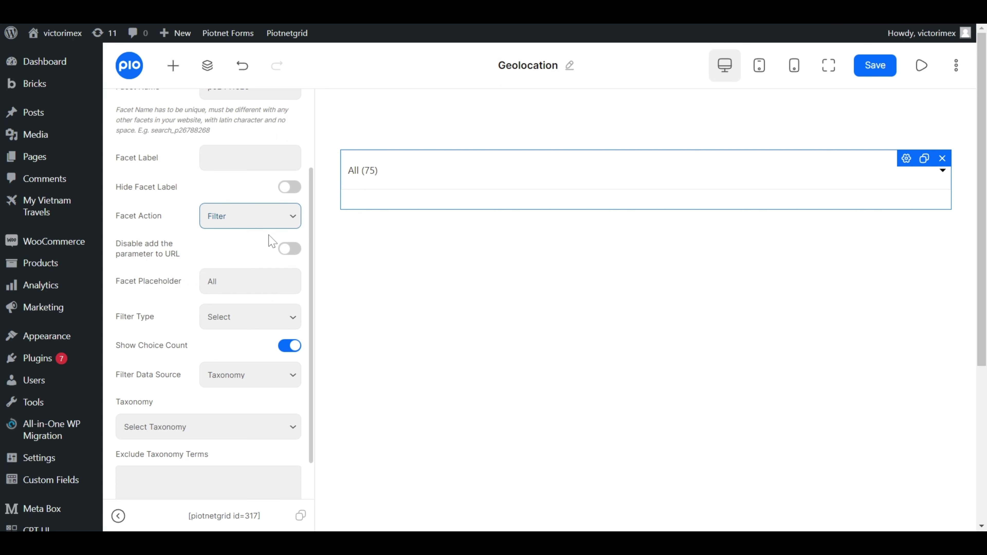
{"action": "left_click", "coordinate": [287, 326]}
{"action": "left_click", "coordinate": [256, 457]}
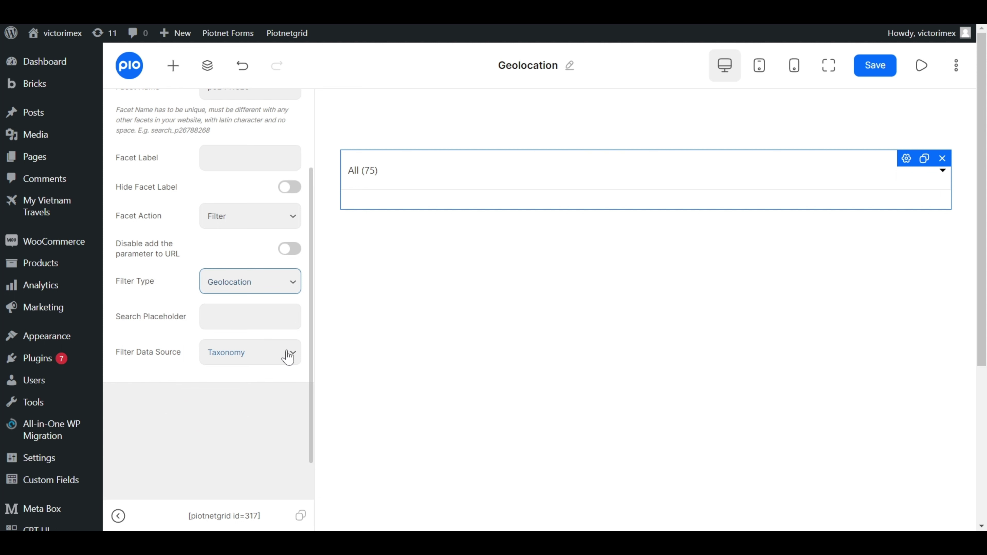
{"action": "left_click", "coordinate": [288, 356]}
{"action": "left_click", "coordinate": [274, 388]}
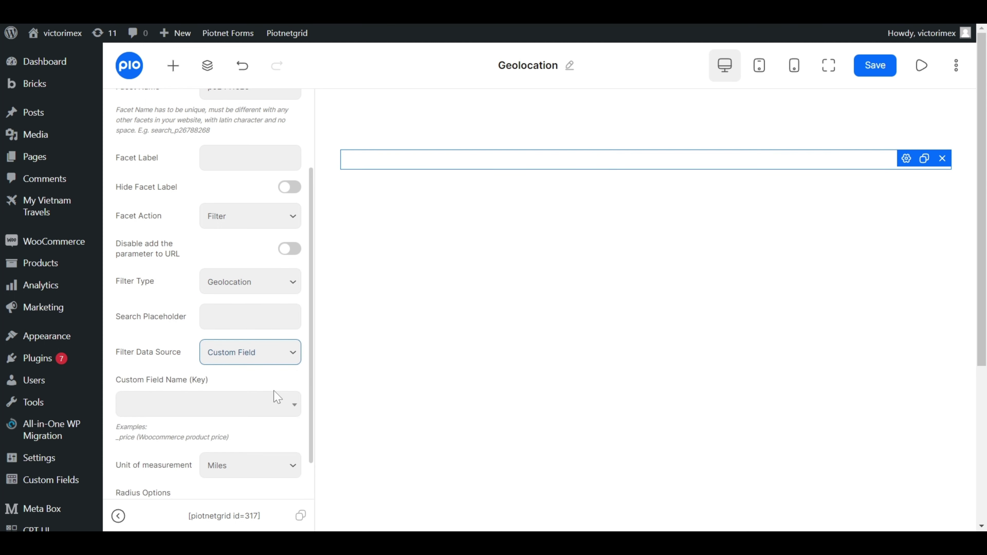
{"action": "left_click", "coordinate": [266, 406]}
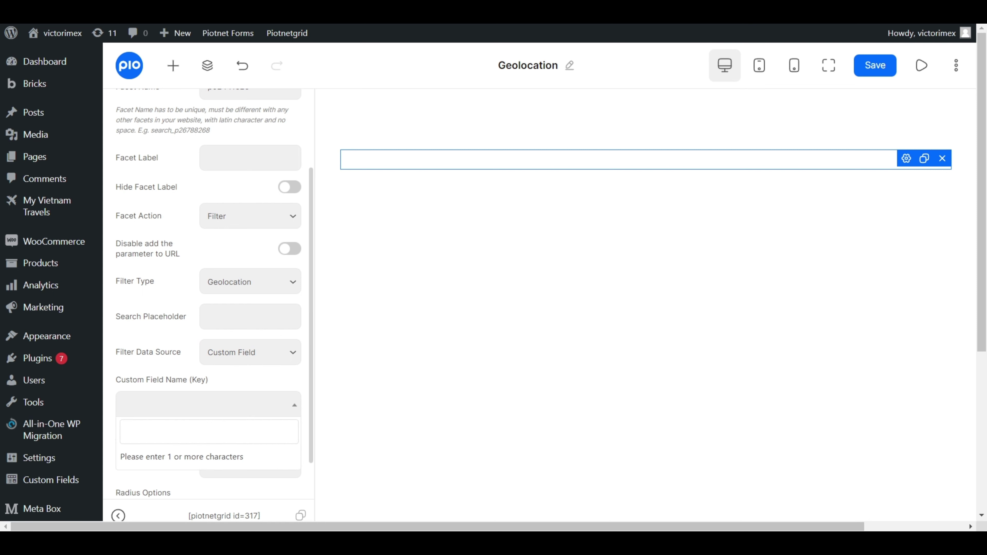
{"action": "type", "text": "map"}
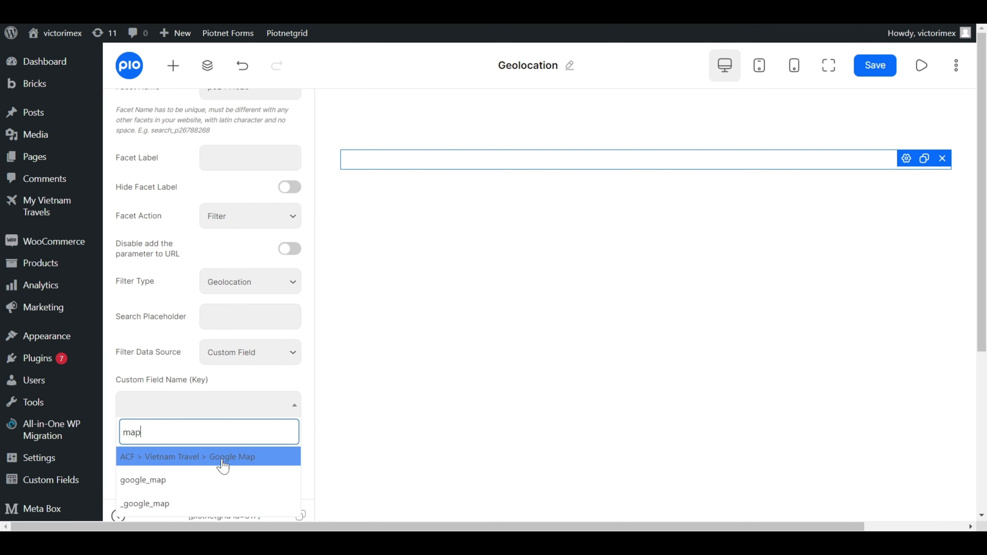
{"action": "left_click", "coordinate": [223, 459]}
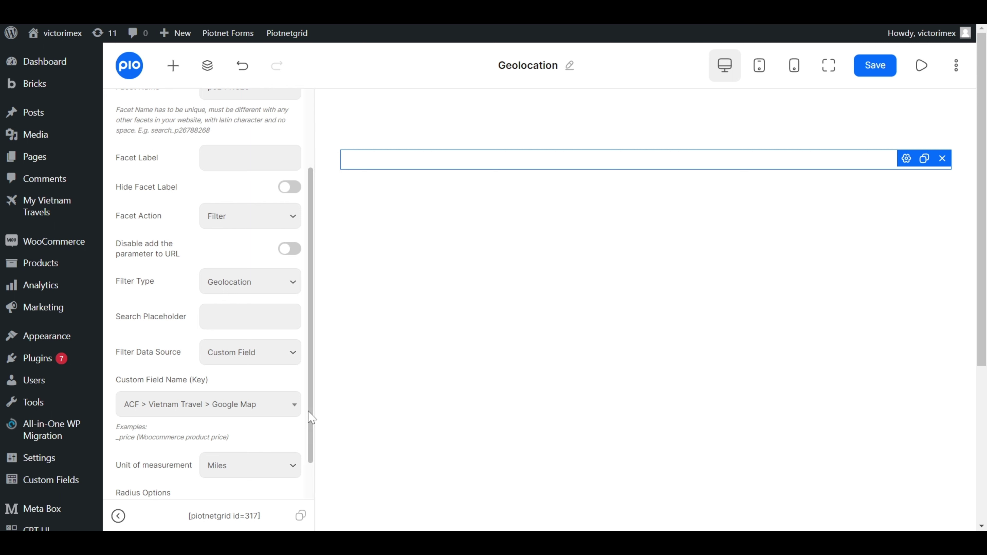
{"action": "left_click_drag", "start_coordinate": [311, 419], "coordinate": [305, 481]}
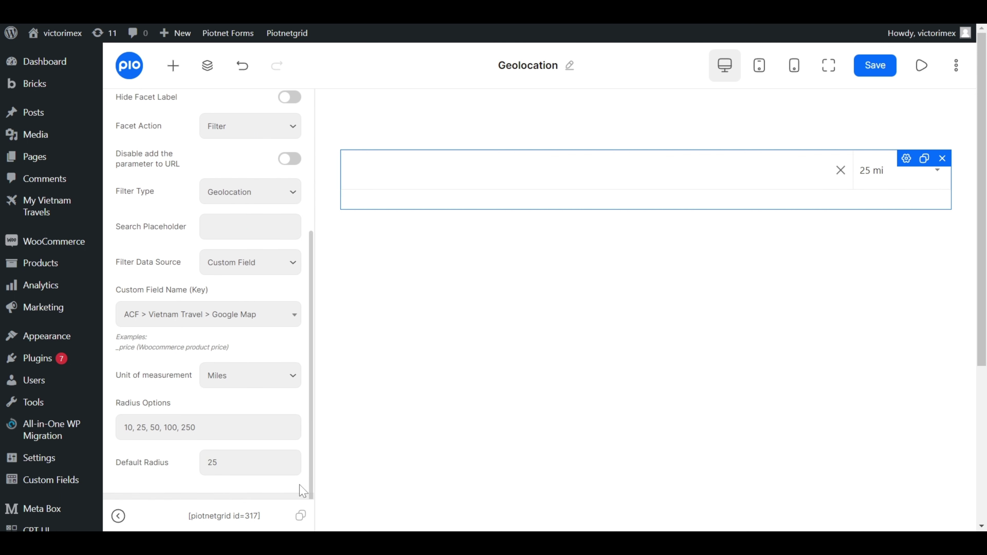
Step: Use kilometres, keep radius options 100, 250, 500, 750, 1000, and set default radius 500
{"action": "left_click", "coordinate": [266, 383]}
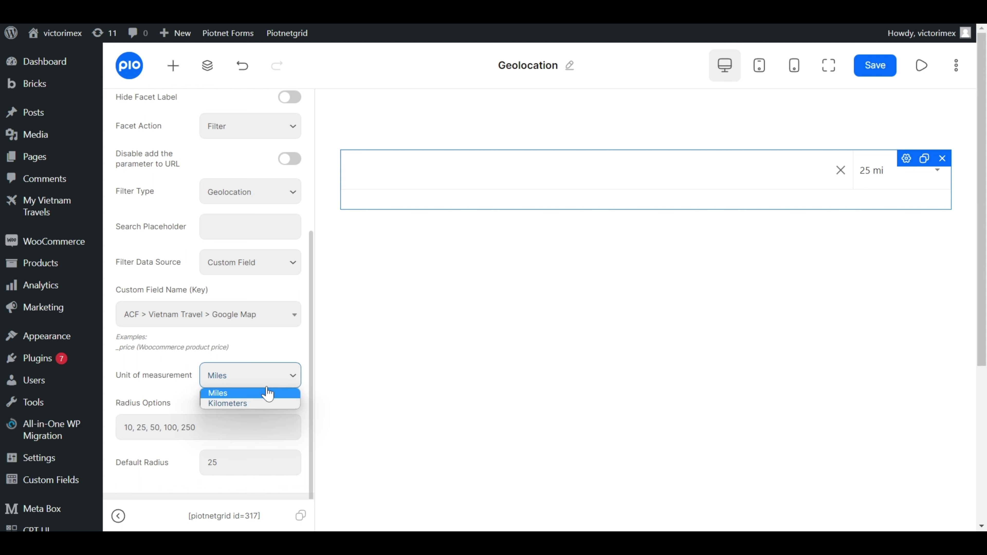
{"action": "left_click", "coordinate": [266, 403]}
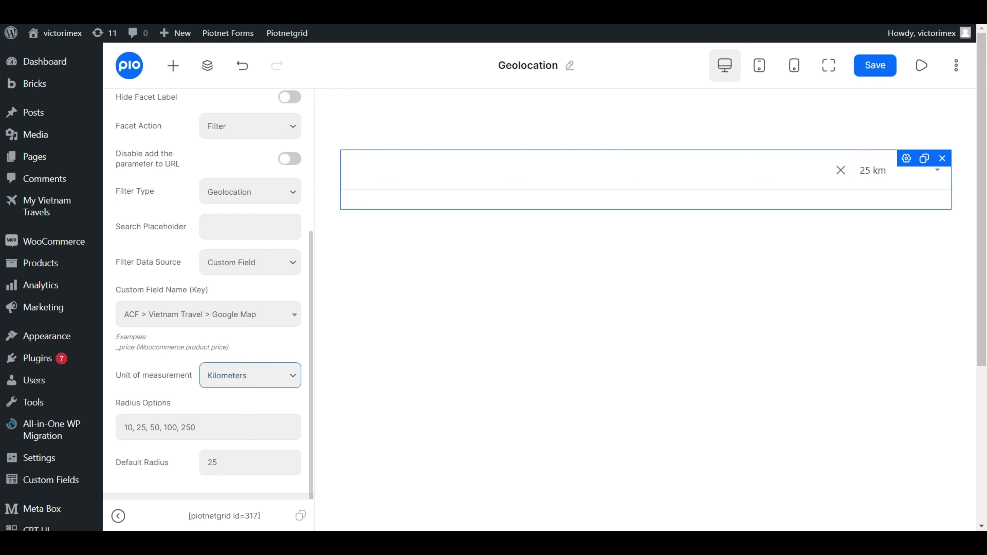
{"action": "left_click", "coordinate": [163, 427]}
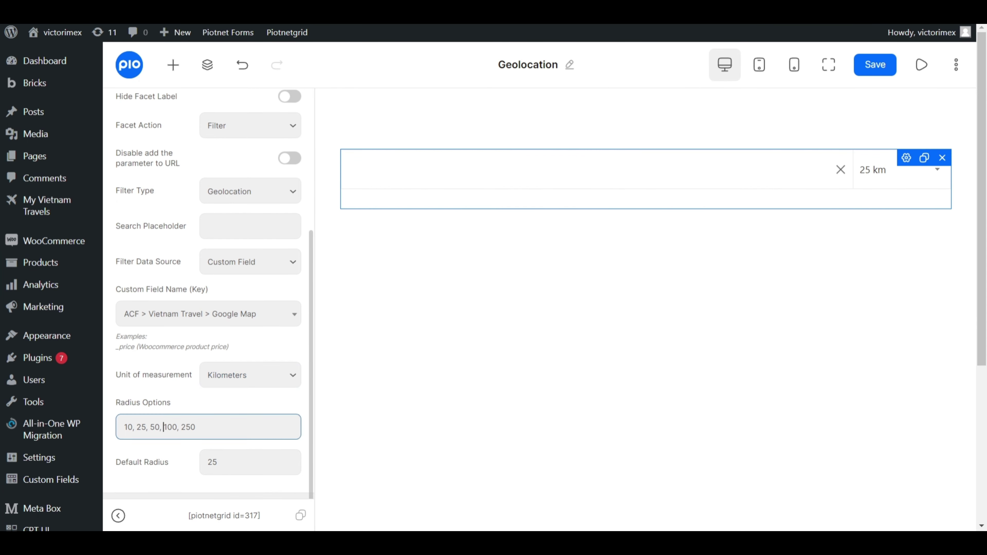
{"action": "key", "text": "shift+Home"}
{"action": "key", "text": "BackSpace"}
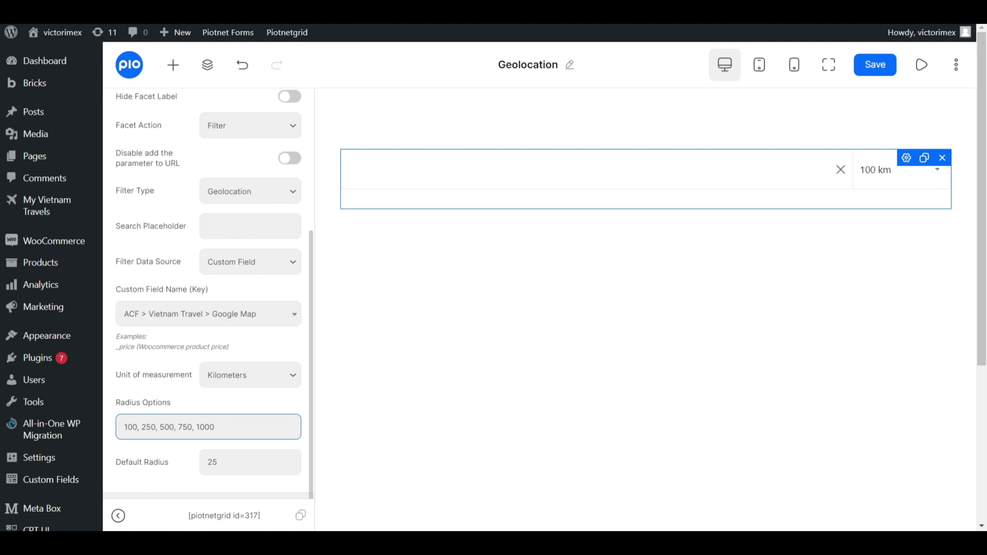
{"action": "left_click", "coordinate": [218, 462]}
{"action": "key", "text": "shift+Left"}
{"action": "key", "text": "shift+Left"}
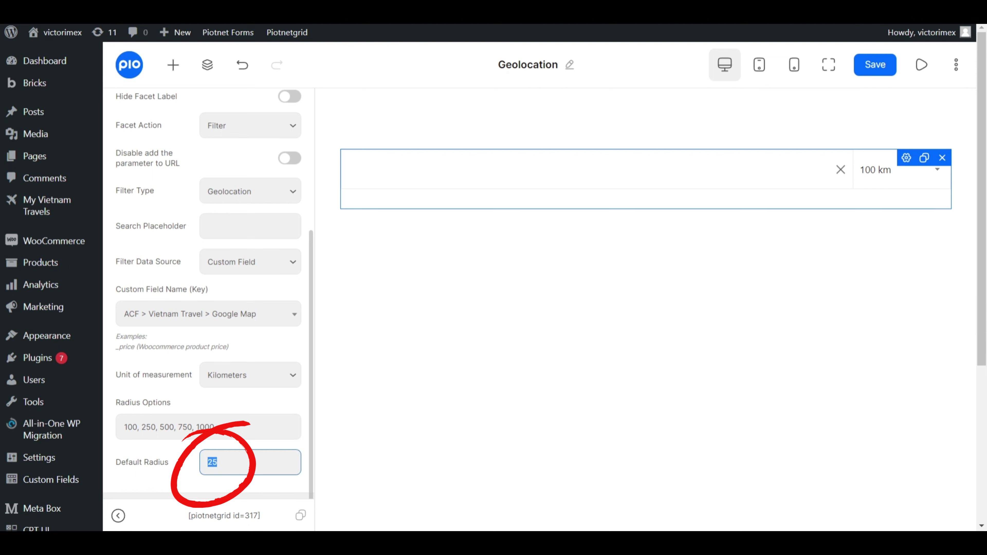
{"action": "type", "text": "500"}
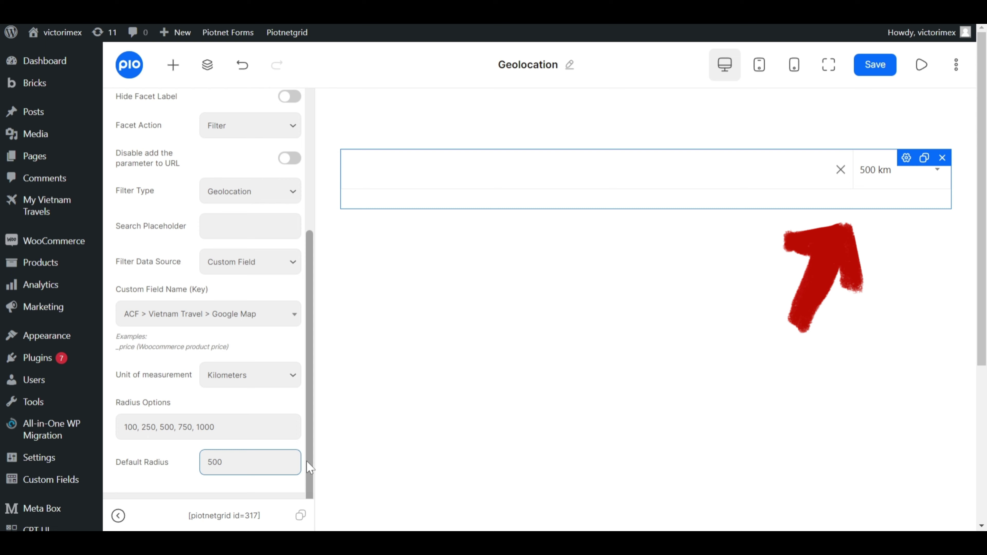
Step: Save the Geolocation facet and go to the Piotnet Grid Templates list
{"action": "left_click", "coordinate": [888, 72]}
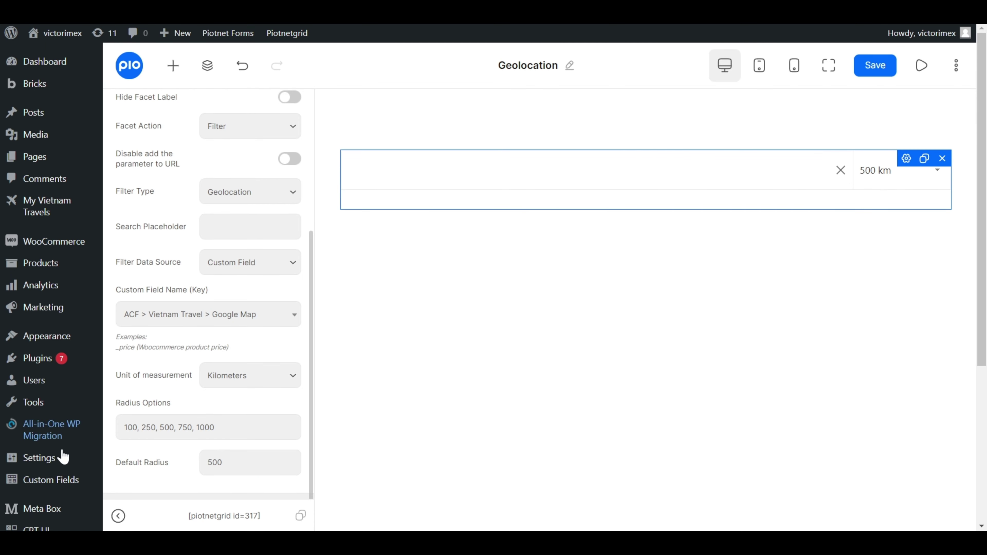
{"action": "scroll", "coordinate": [39, 467], "scroll_direction": "down", "scroll_amount": 5}
{"action": "left_click", "coordinate": [27, 498]}
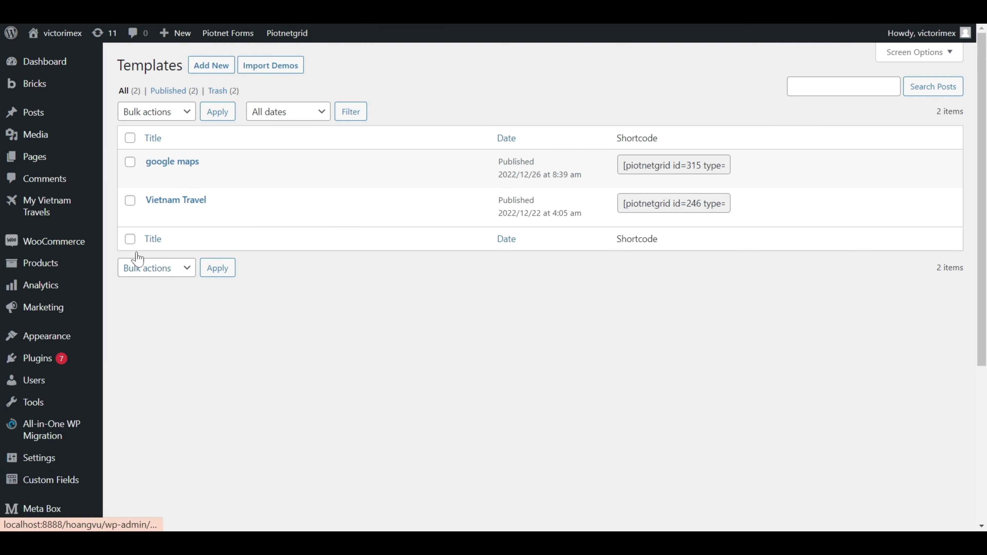
Step: Put the Geolocation facet above the filters in the google maps template, then search around Hanoi on the front end
{"action": "left_click", "coordinate": [337, 179]}
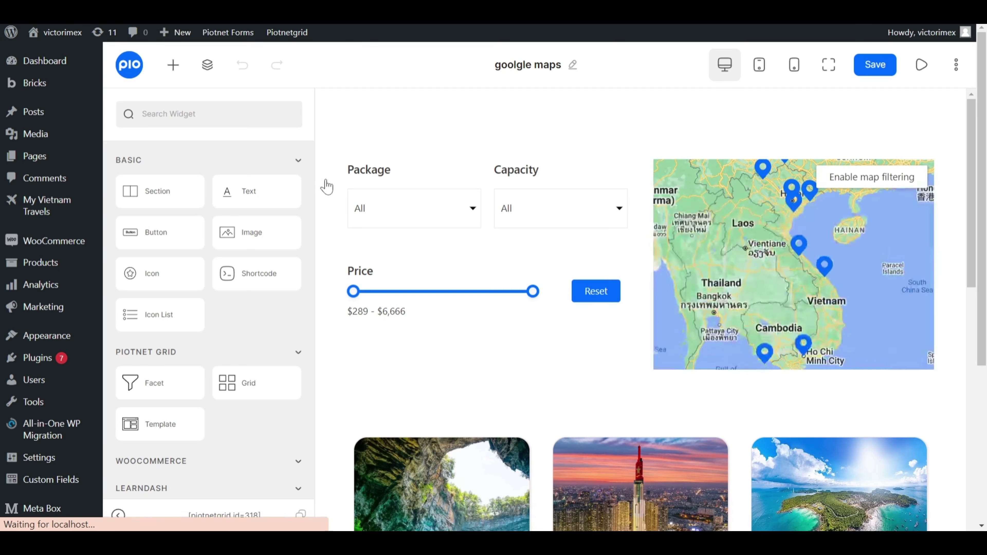
{"action": "left_click_drag", "start_coordinate": [180, 385], "coordinate": [514, 165]}
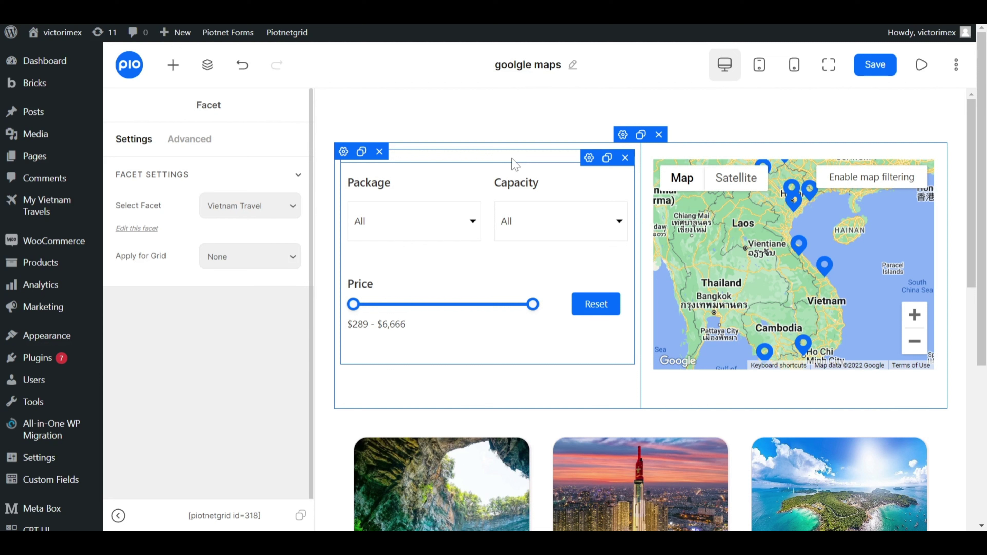
{"action": "left_click", "coordinate": [288, 213]}
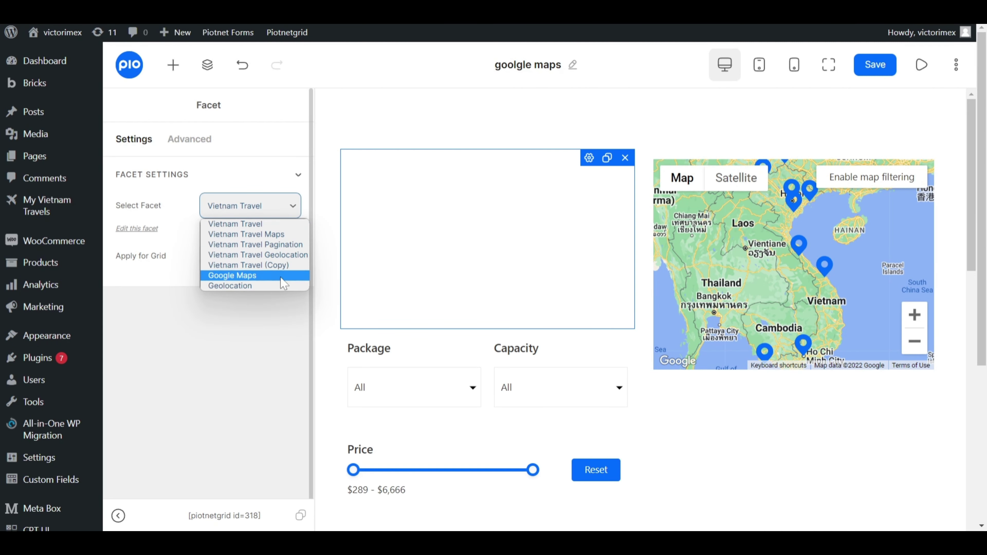
{"action": "left_click", "coordinate": [278, 286]}
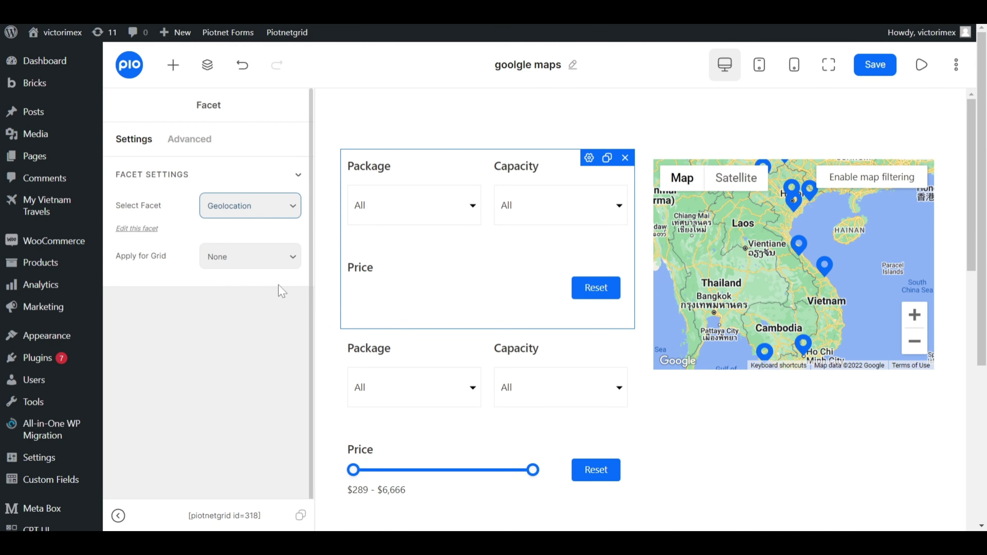
{"action": "left_click", "coordinate": [280, 264]}
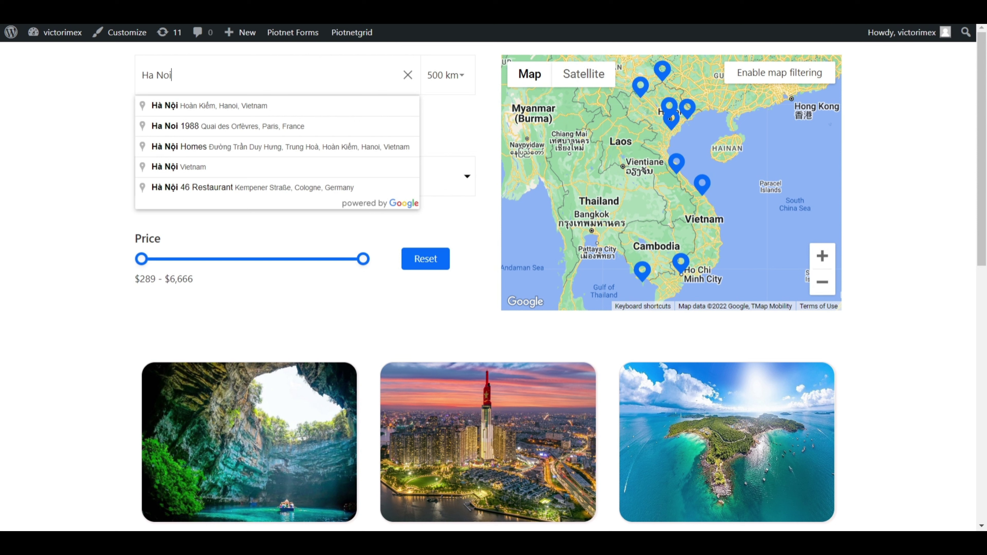
{"action": "left_click", "coordinate": [282, 107]}
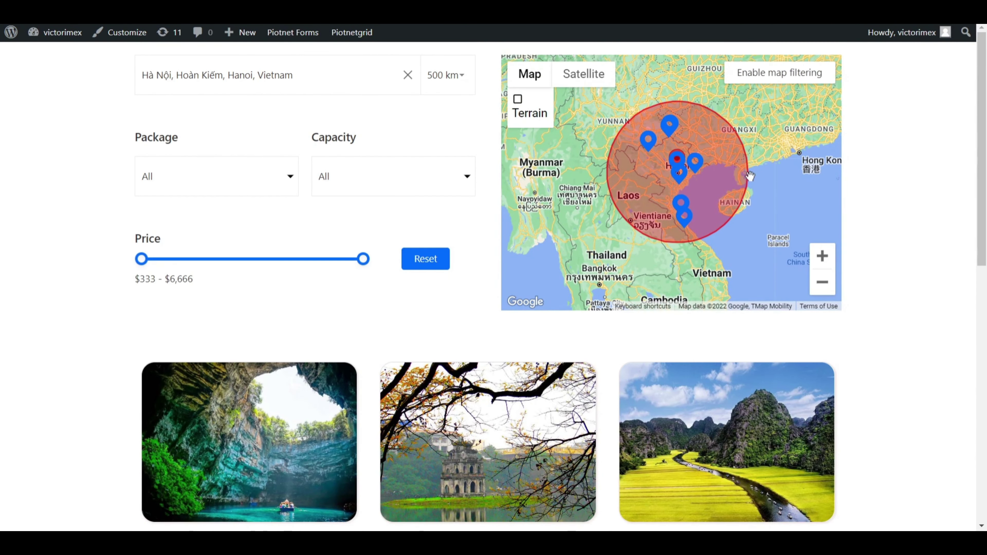
Step: Widen the front-end search radius around Hanoi from 500 km to 750 km
{"action": "left_click", "coordinate": [453, 80]}
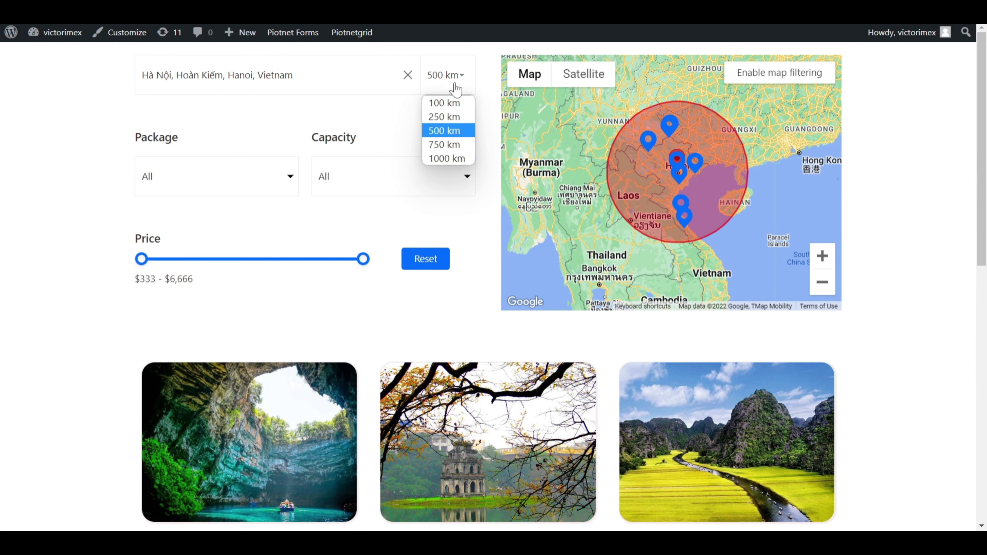
{"action": "left_click", "coordinate": [448, 146]}
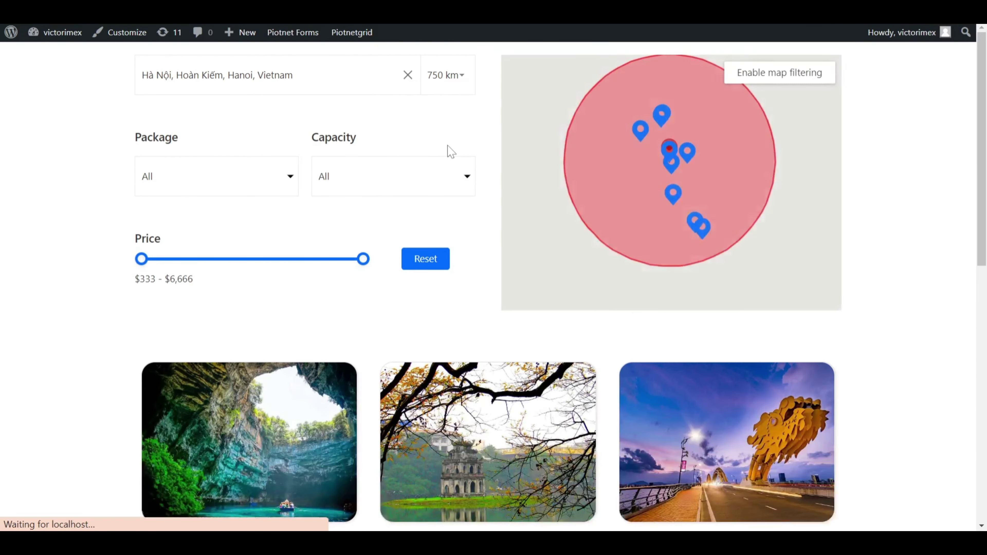
{"action": "left_click", "coordinate": [452, 83]}
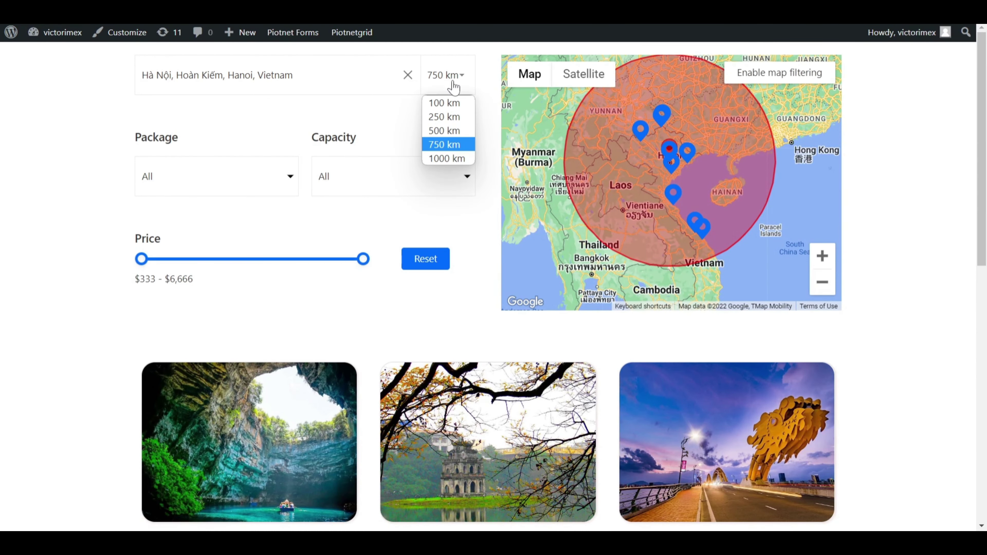
{"action": "left_click", "coordinate": [444, 103]}
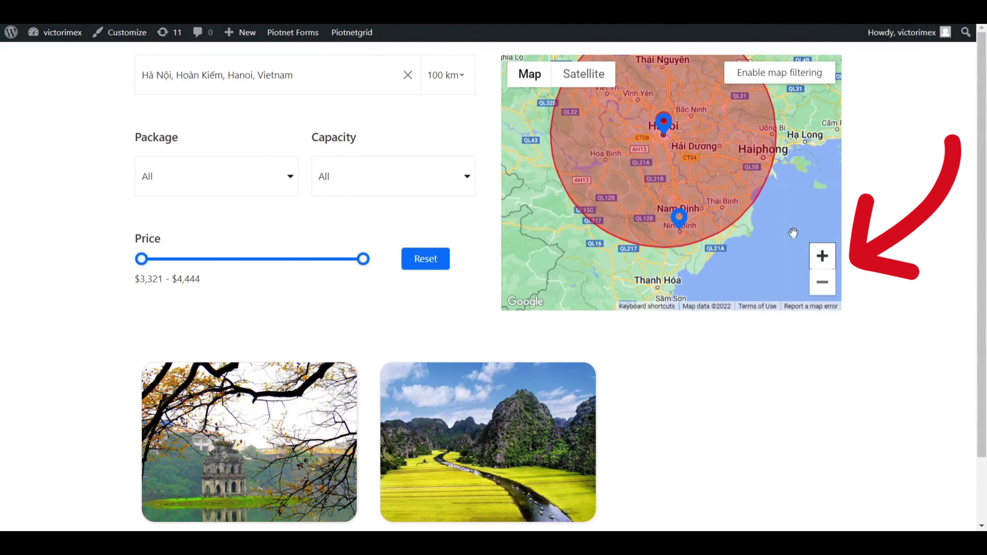